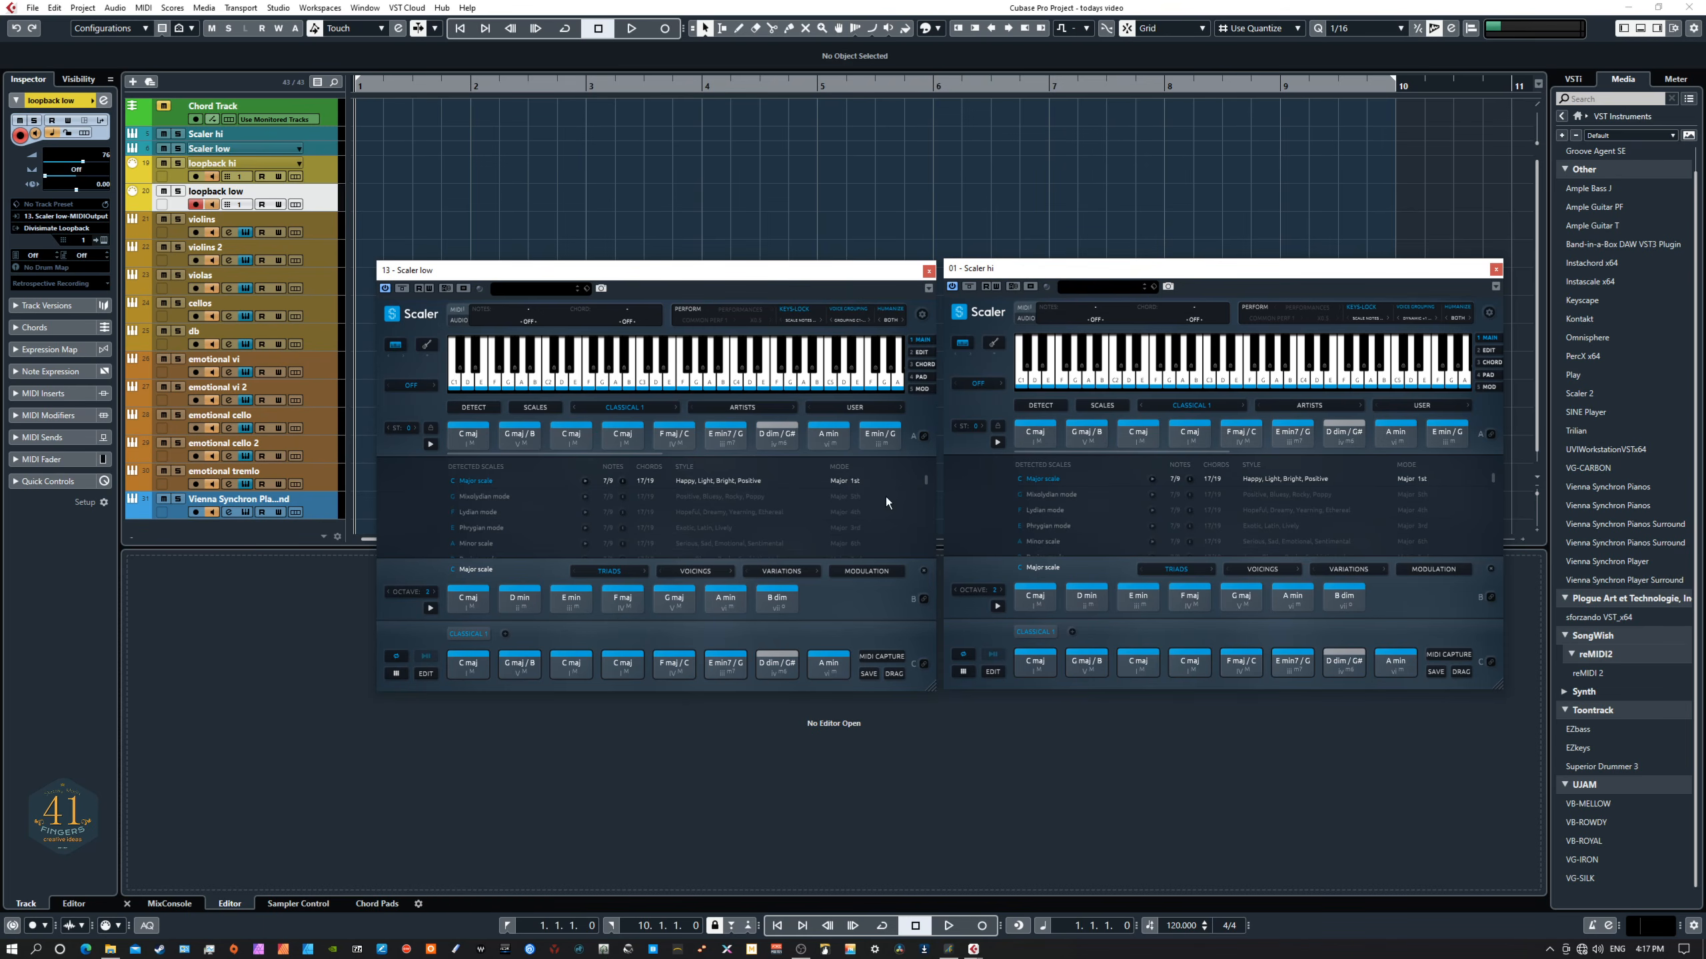
- Play the project to hear both Scaler instances, then stop playback
{"action": "left_click", "coordinate": [844, 378]}
{"action": "left_click", "coordinate": [1161, 383]}
{"action": "left_click", "coordinate": [623, 449]}
{"action": "key", "text": "space"}
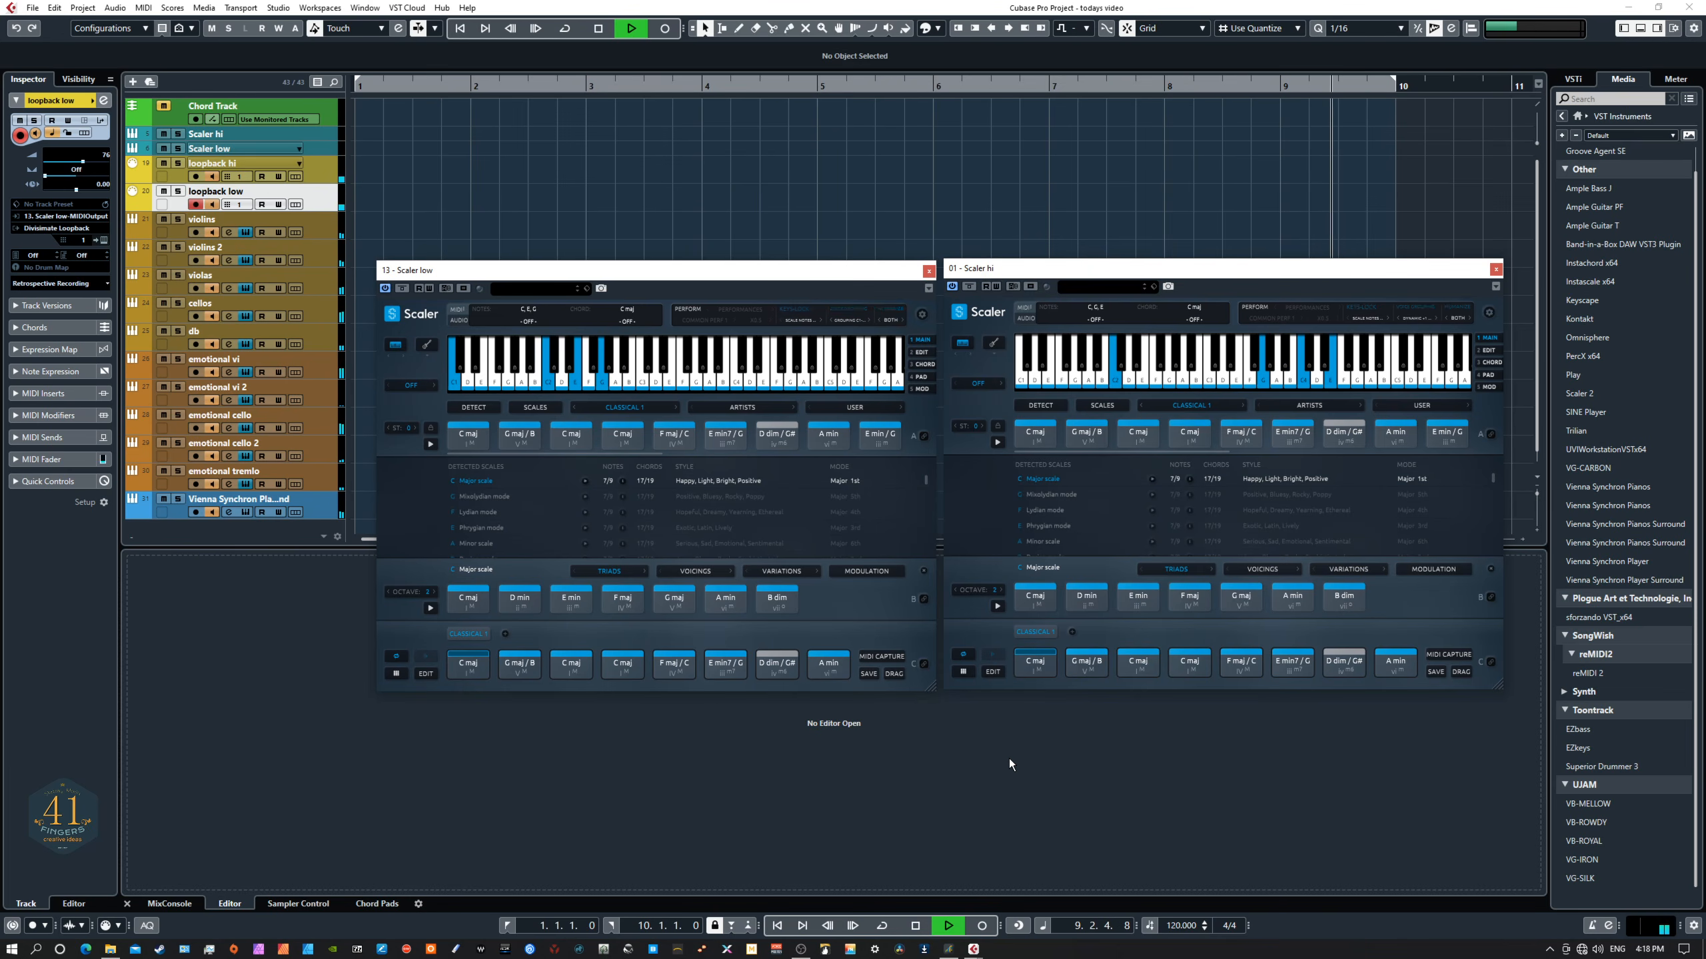
{"action": "key", "text": "space"}
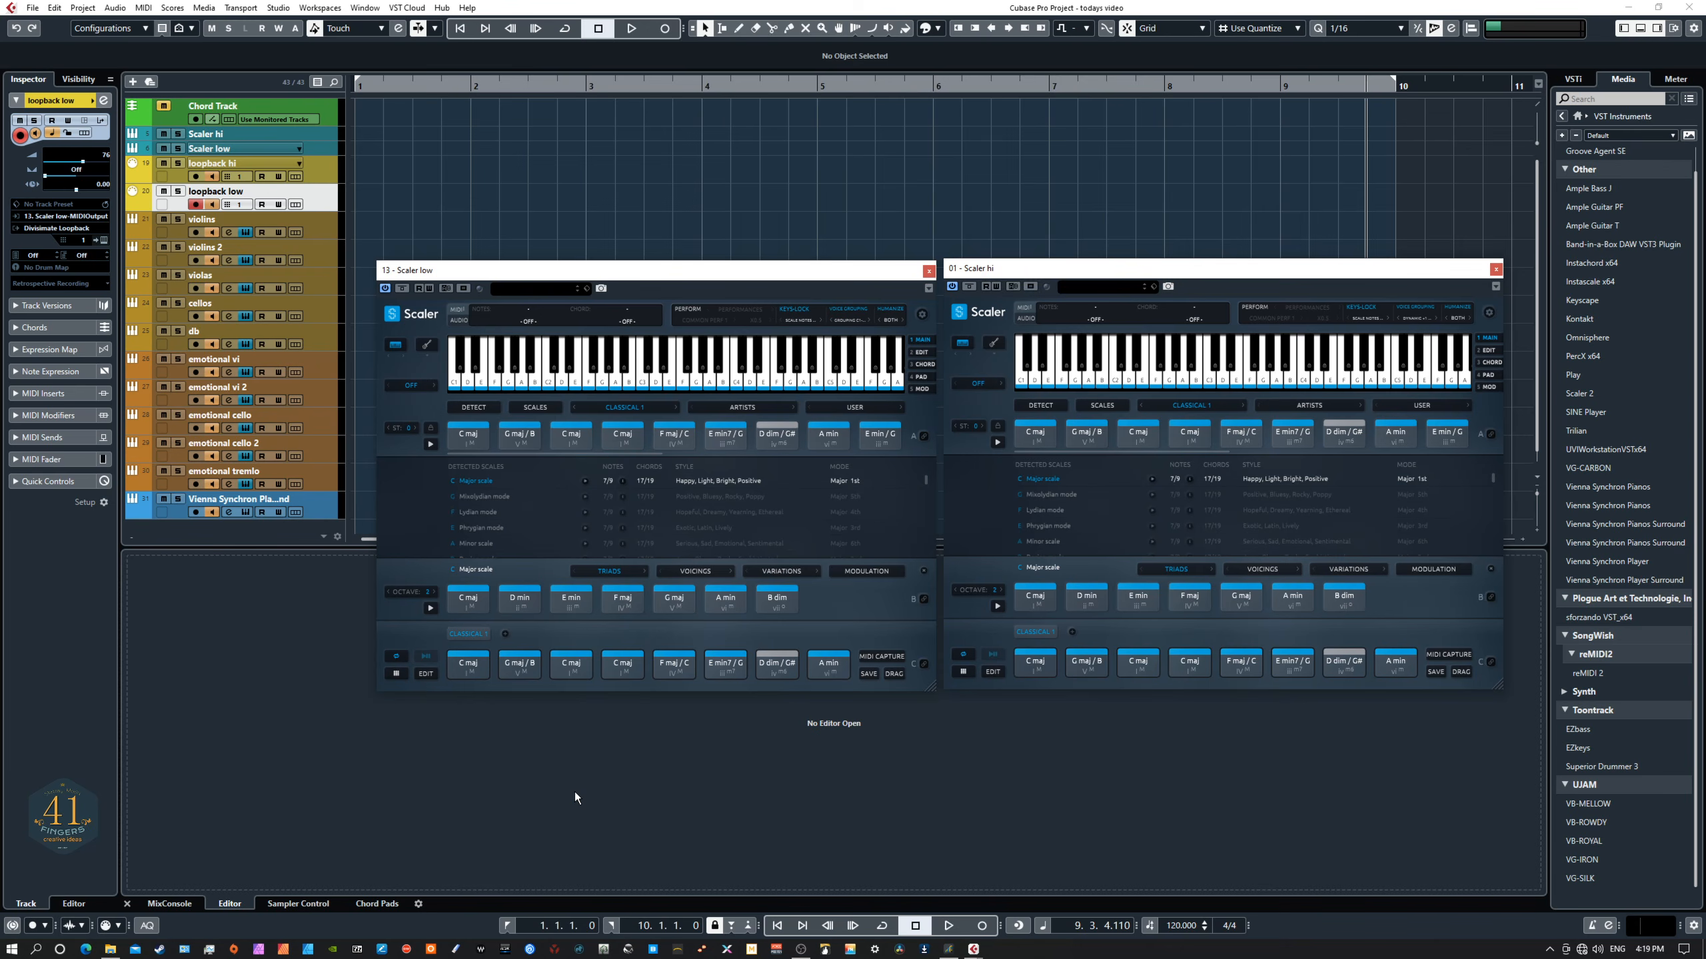
- Load the Classical 5 chord set in the Scaler low instance
{"action": "left_click", "coordinate": [922, 315]}
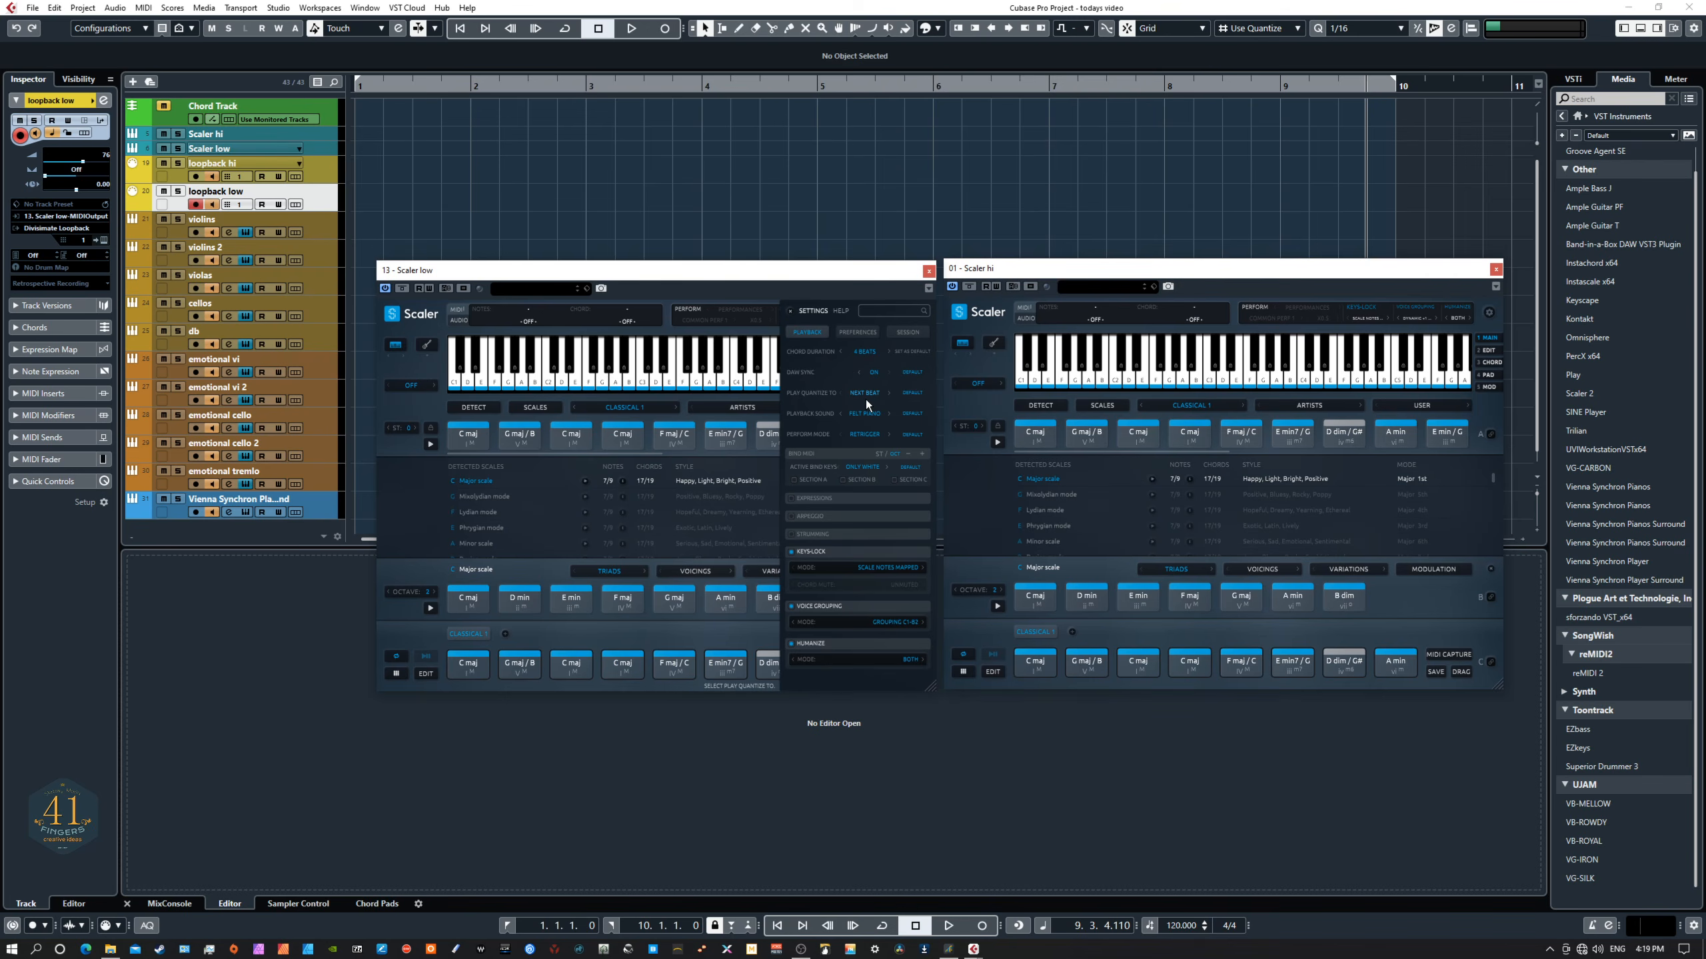
{"action": "left_click", "coordinate": [789, 310]}
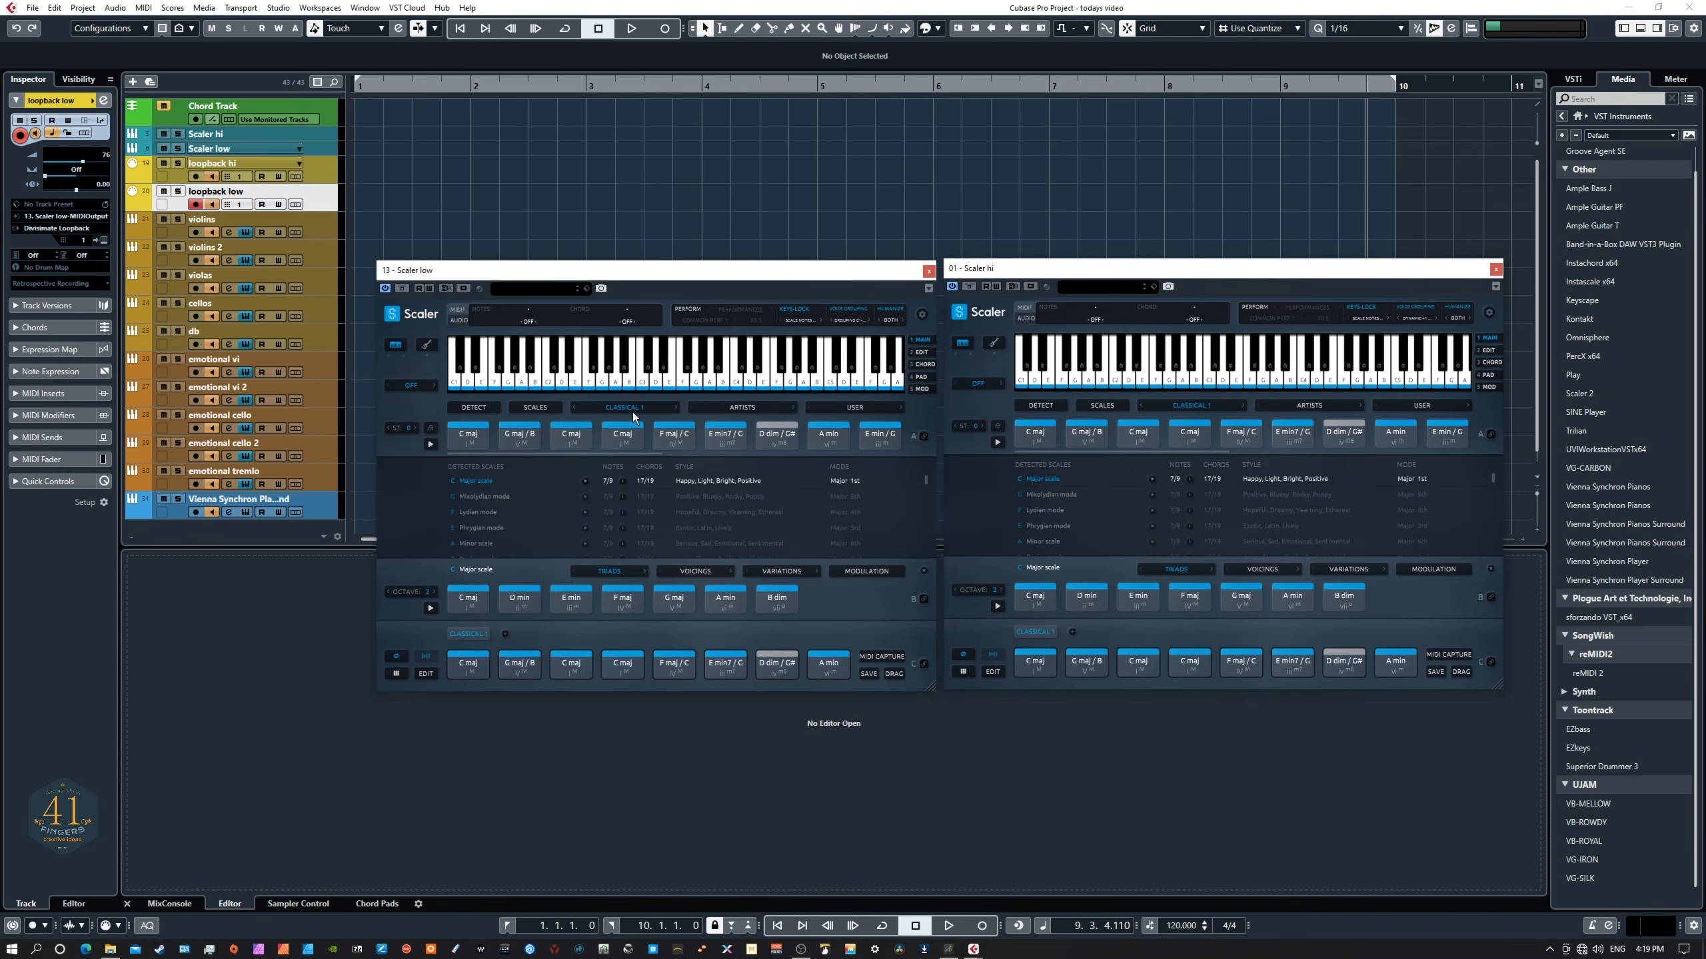
{"action": "left_click", "coordinate": [649, 408]}
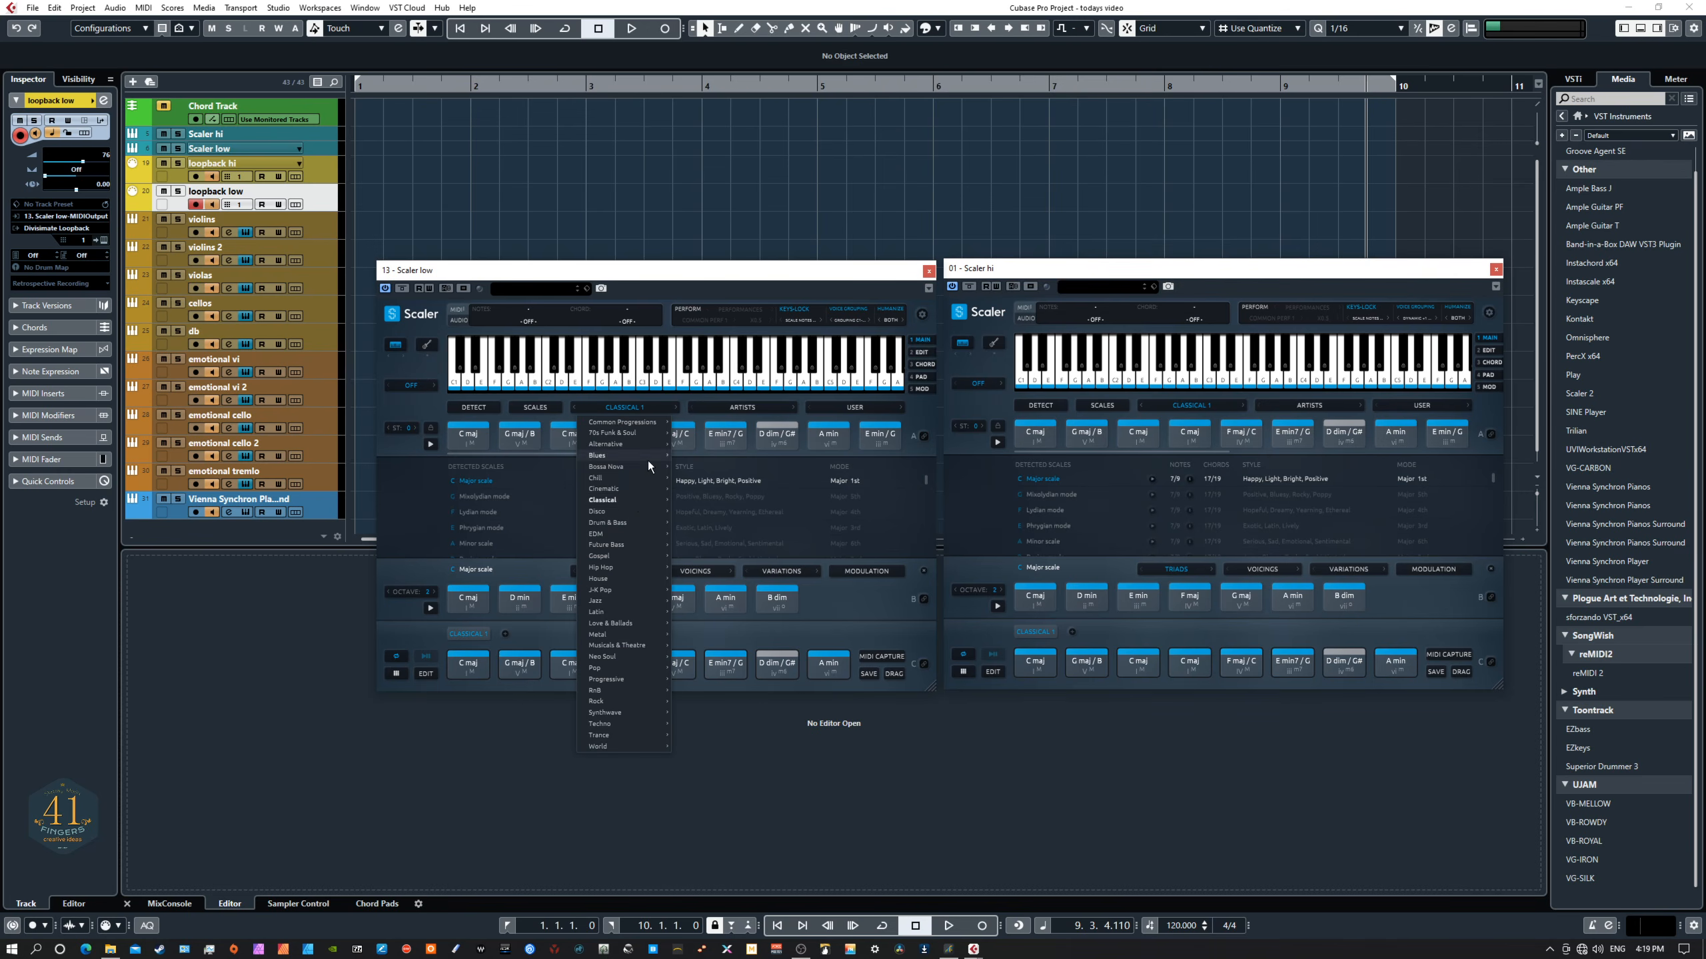
{"action": "mouse_move", "coordinate": [636, 501]}
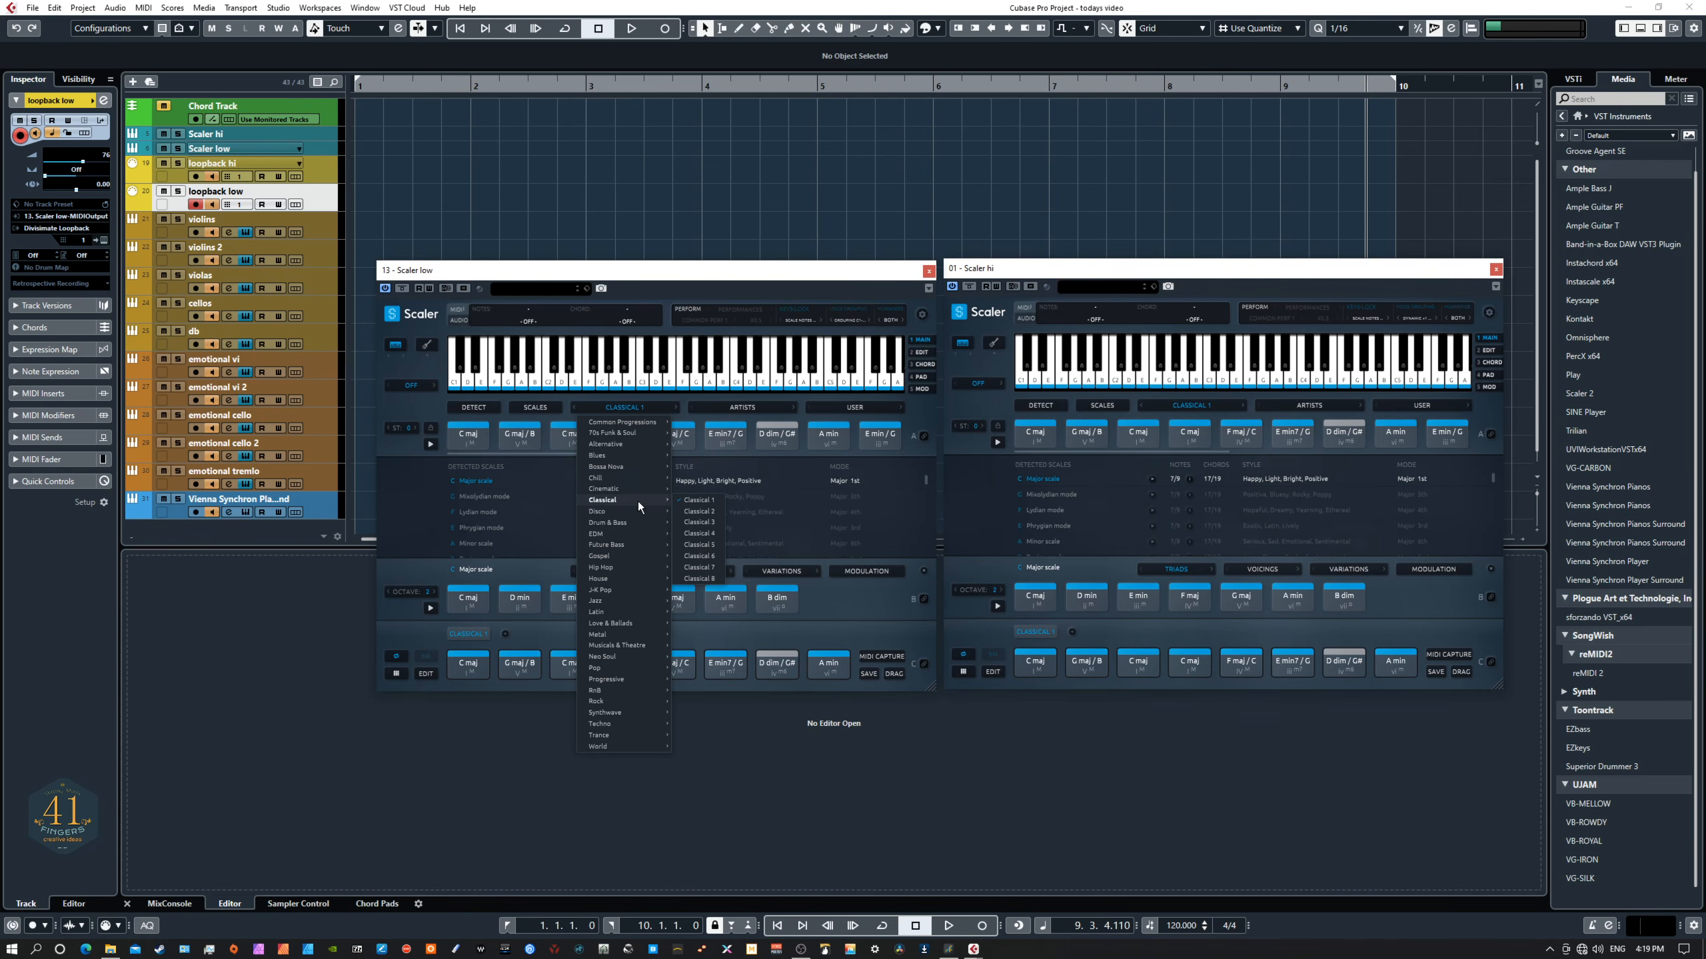
{"action": "left_click", "coordinate": [695, 545]}
- Load the Classical 5 chord set in the Scaler hi instance
{"action": "left_click", "coordinate": [1207, 408]}
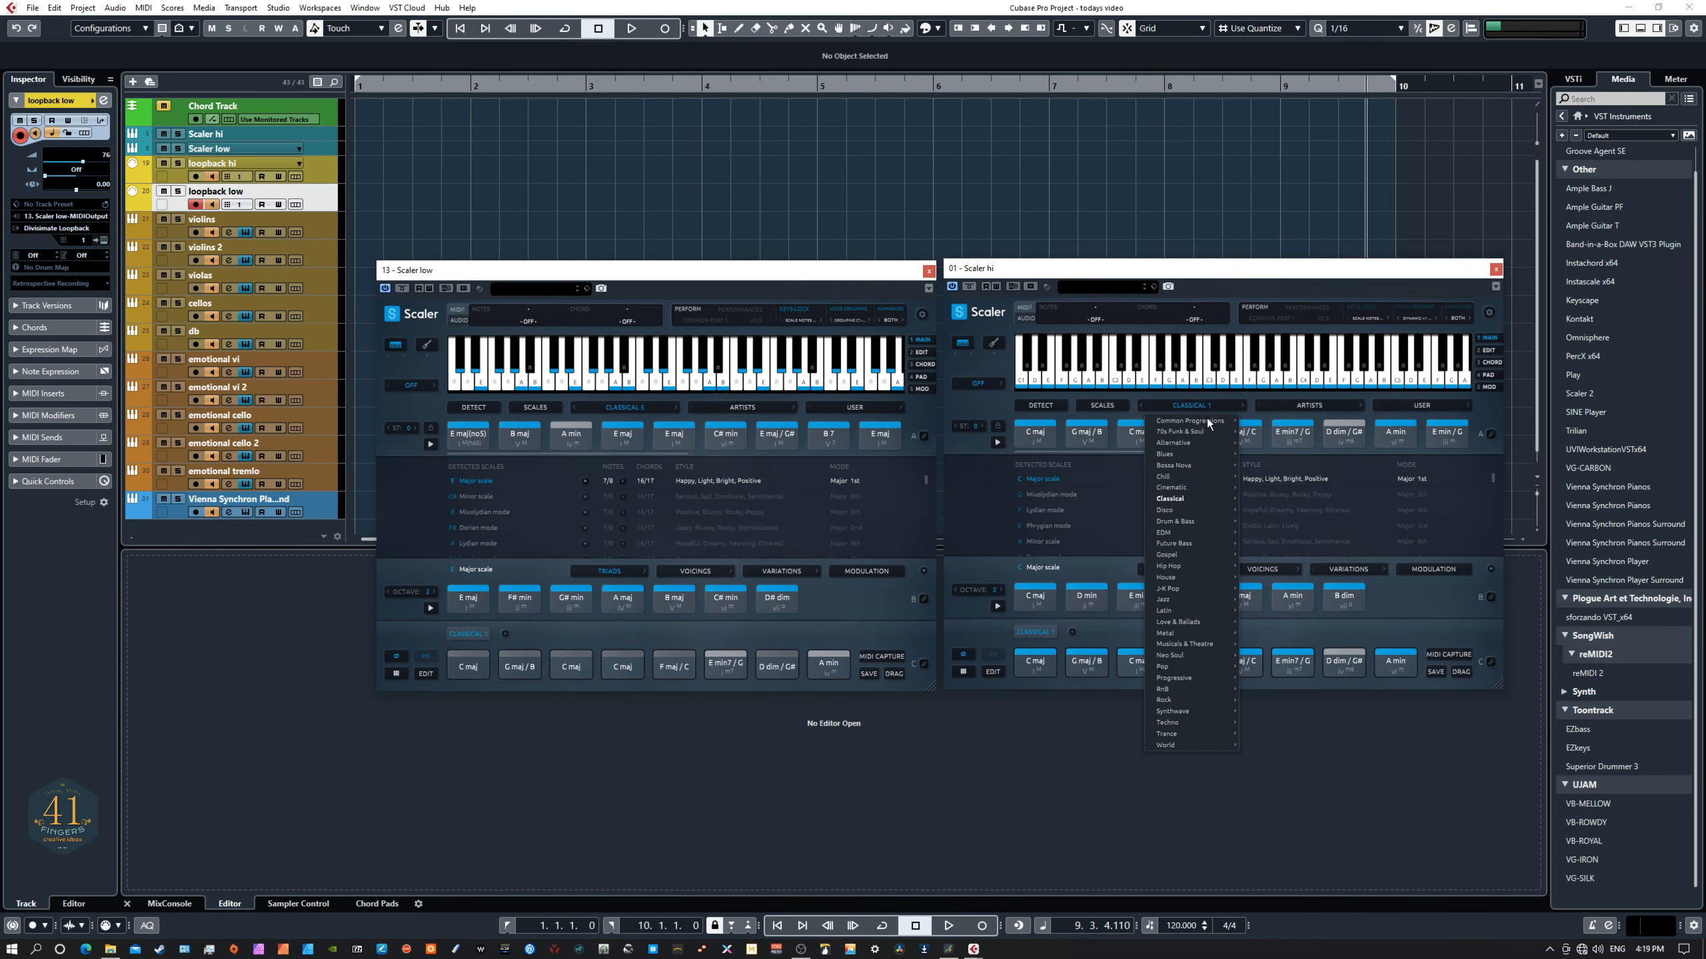
{"action": "mouse_move", "coordinate": [1230, 497]}
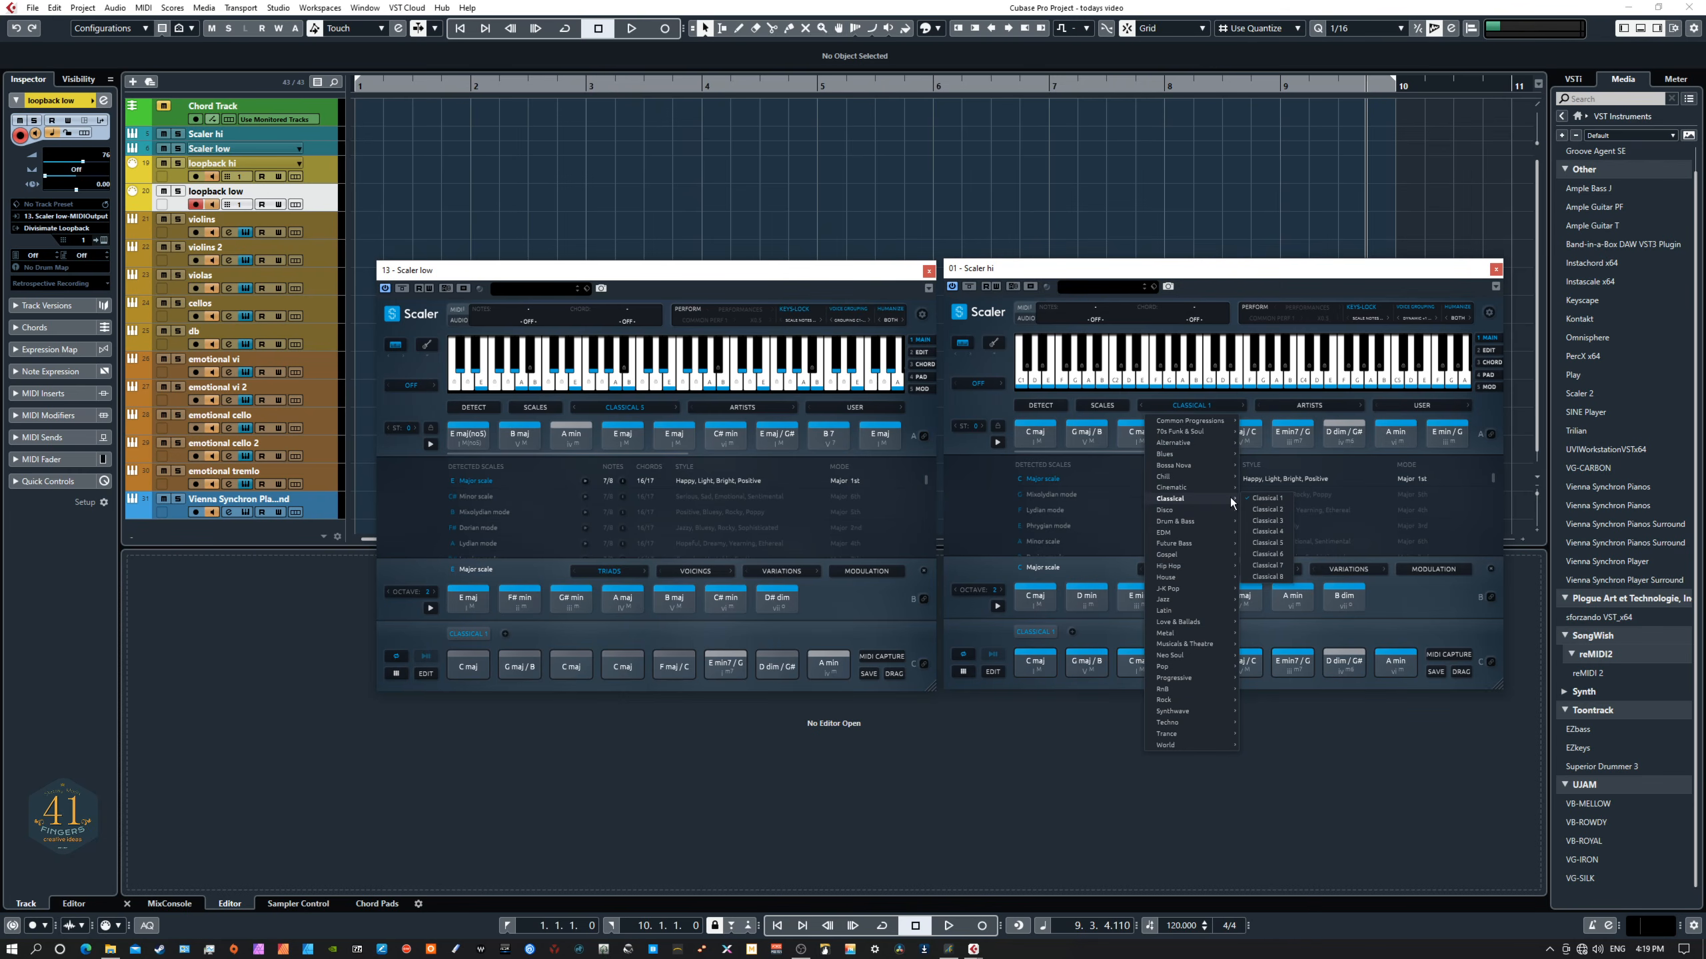
{"action": "left_click", "coordinate": [1269, 544]}
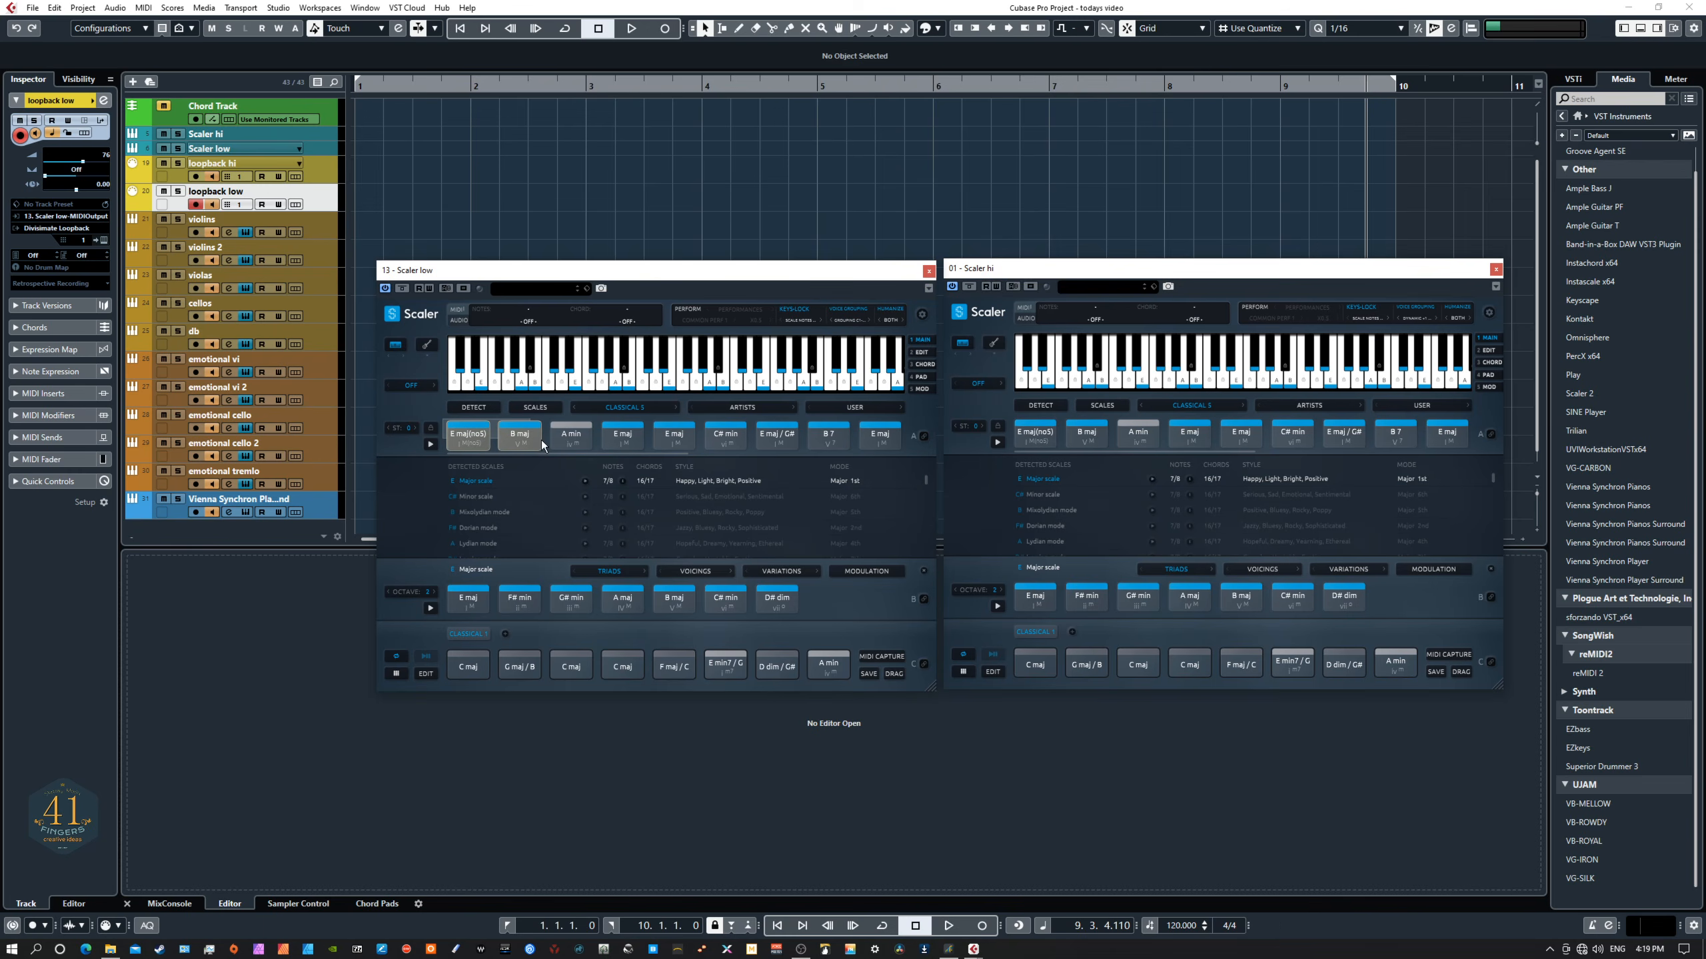
- Copy the Classical 5 chord row into the pattern of both the Scaler low and Scaler hi instances
{"action": "left_click", "coordinate": [515, 424]}
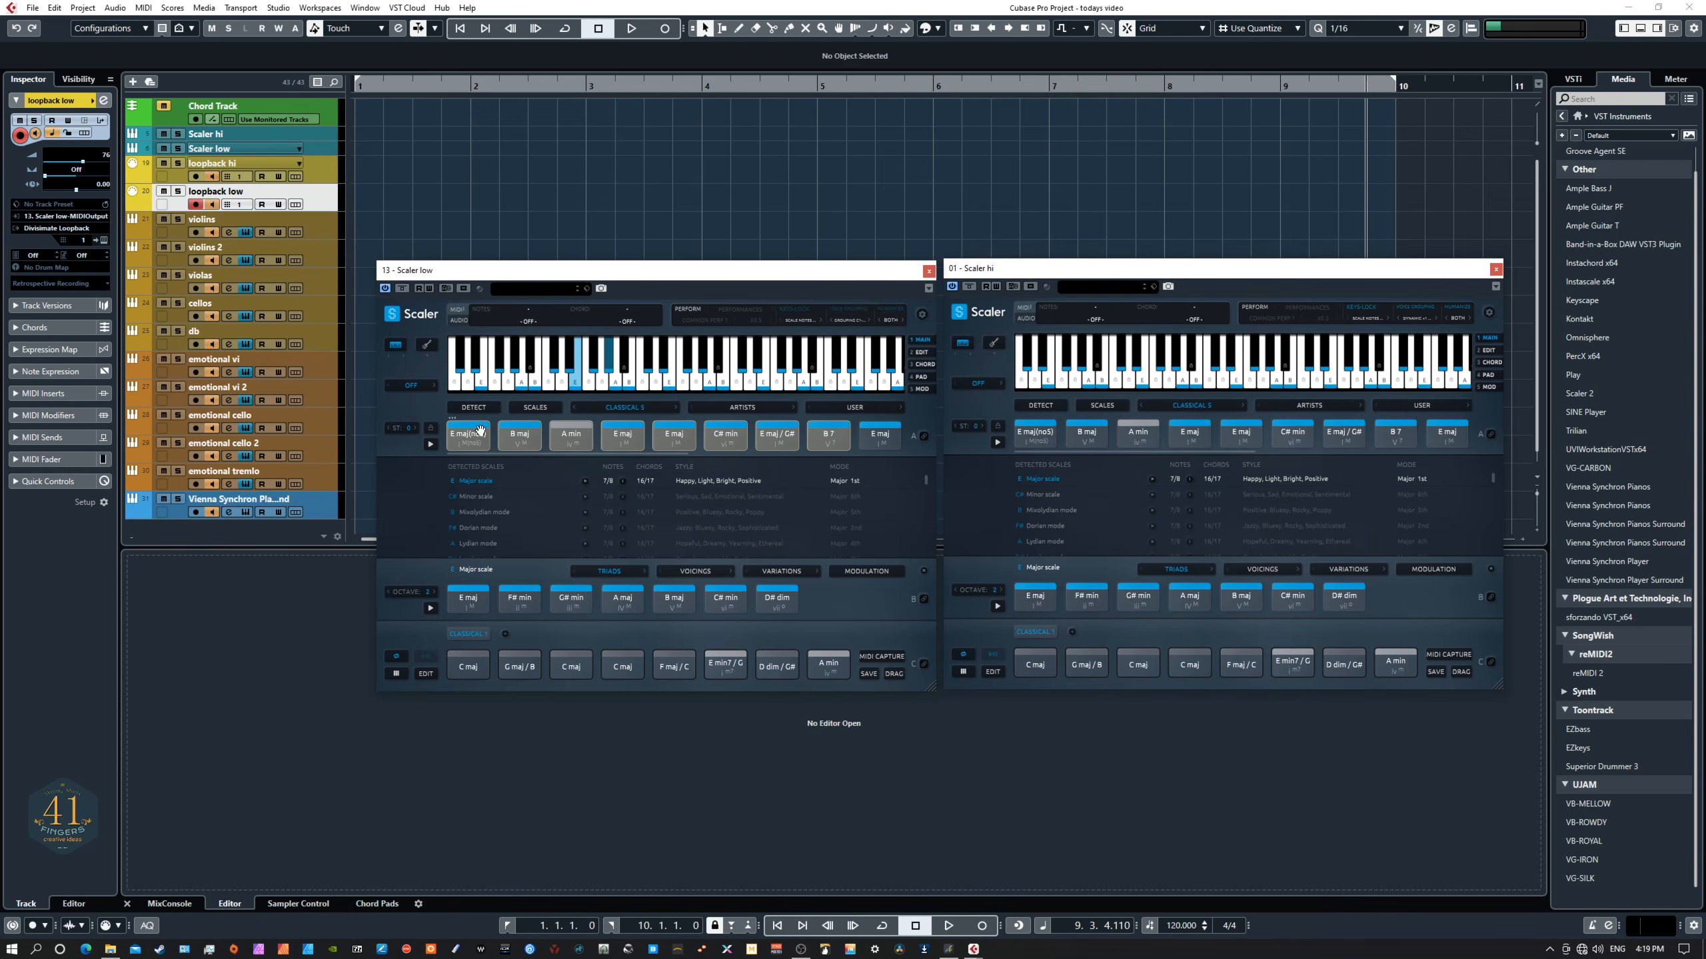
{"action": "left_click_drag", "start_coordinate": [477, 431], "coordinate": [471, 664]}
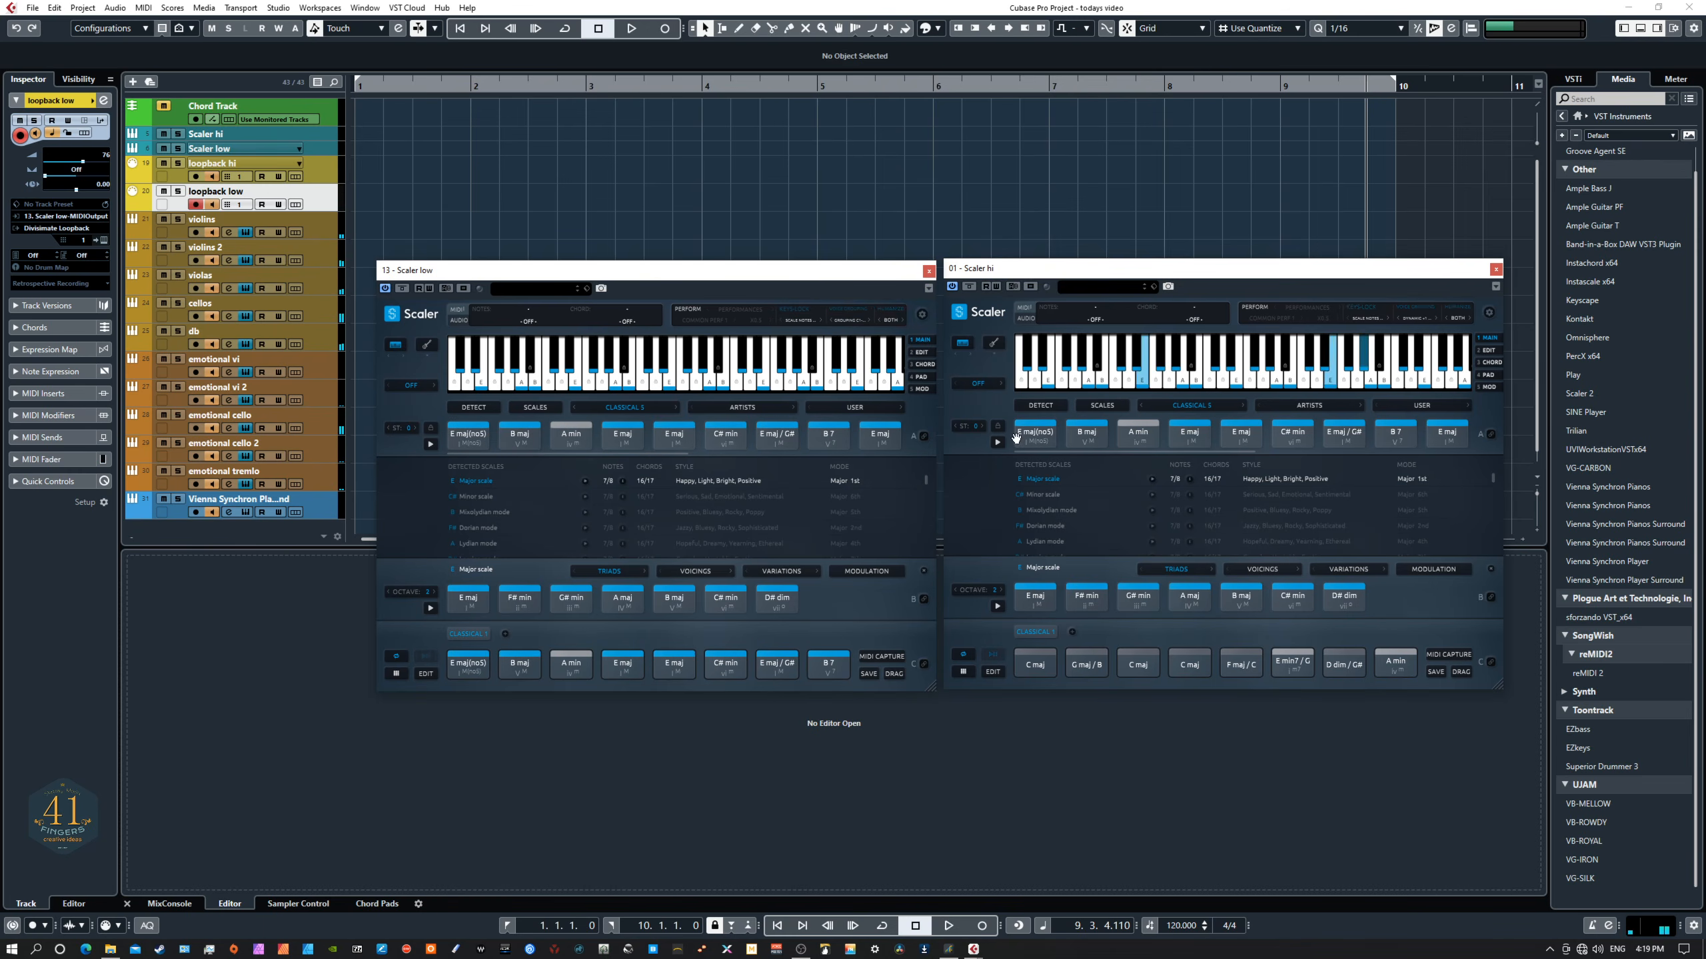
{"action": "left_click_drag", "start_coordinate": [1012, 445], "coordinate": [1394, 437]}
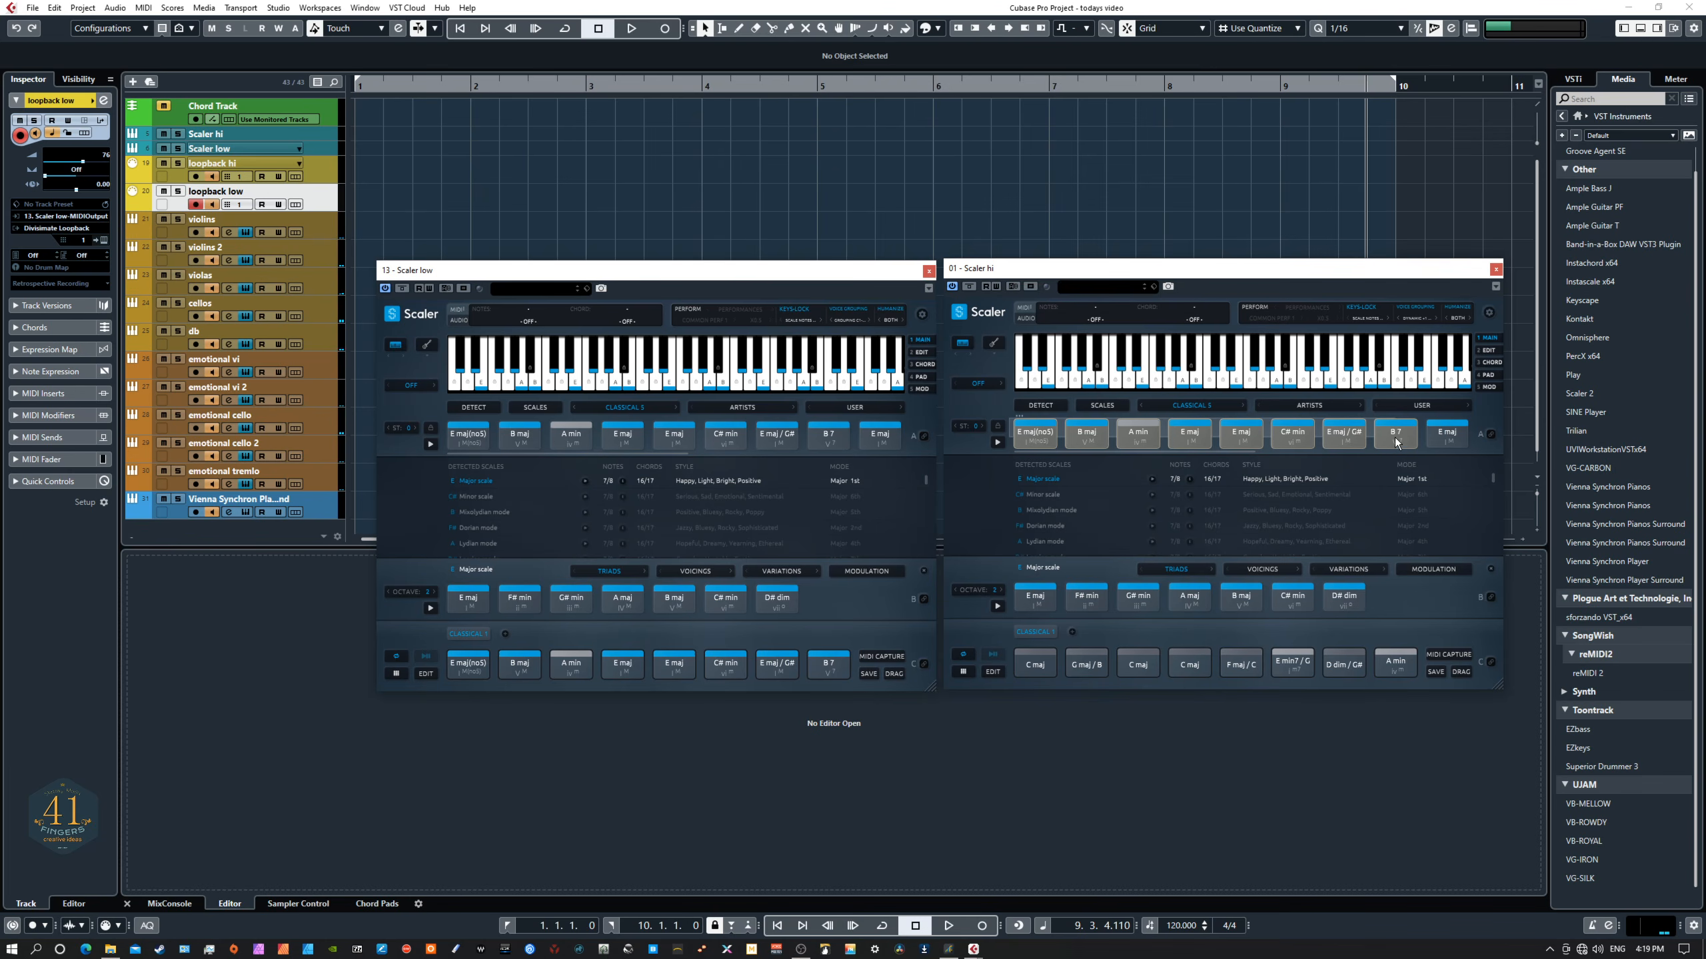
{"action": "left_click_drag", "start_coordinate": [1032, 441], "coordinate": [1047, 662]}
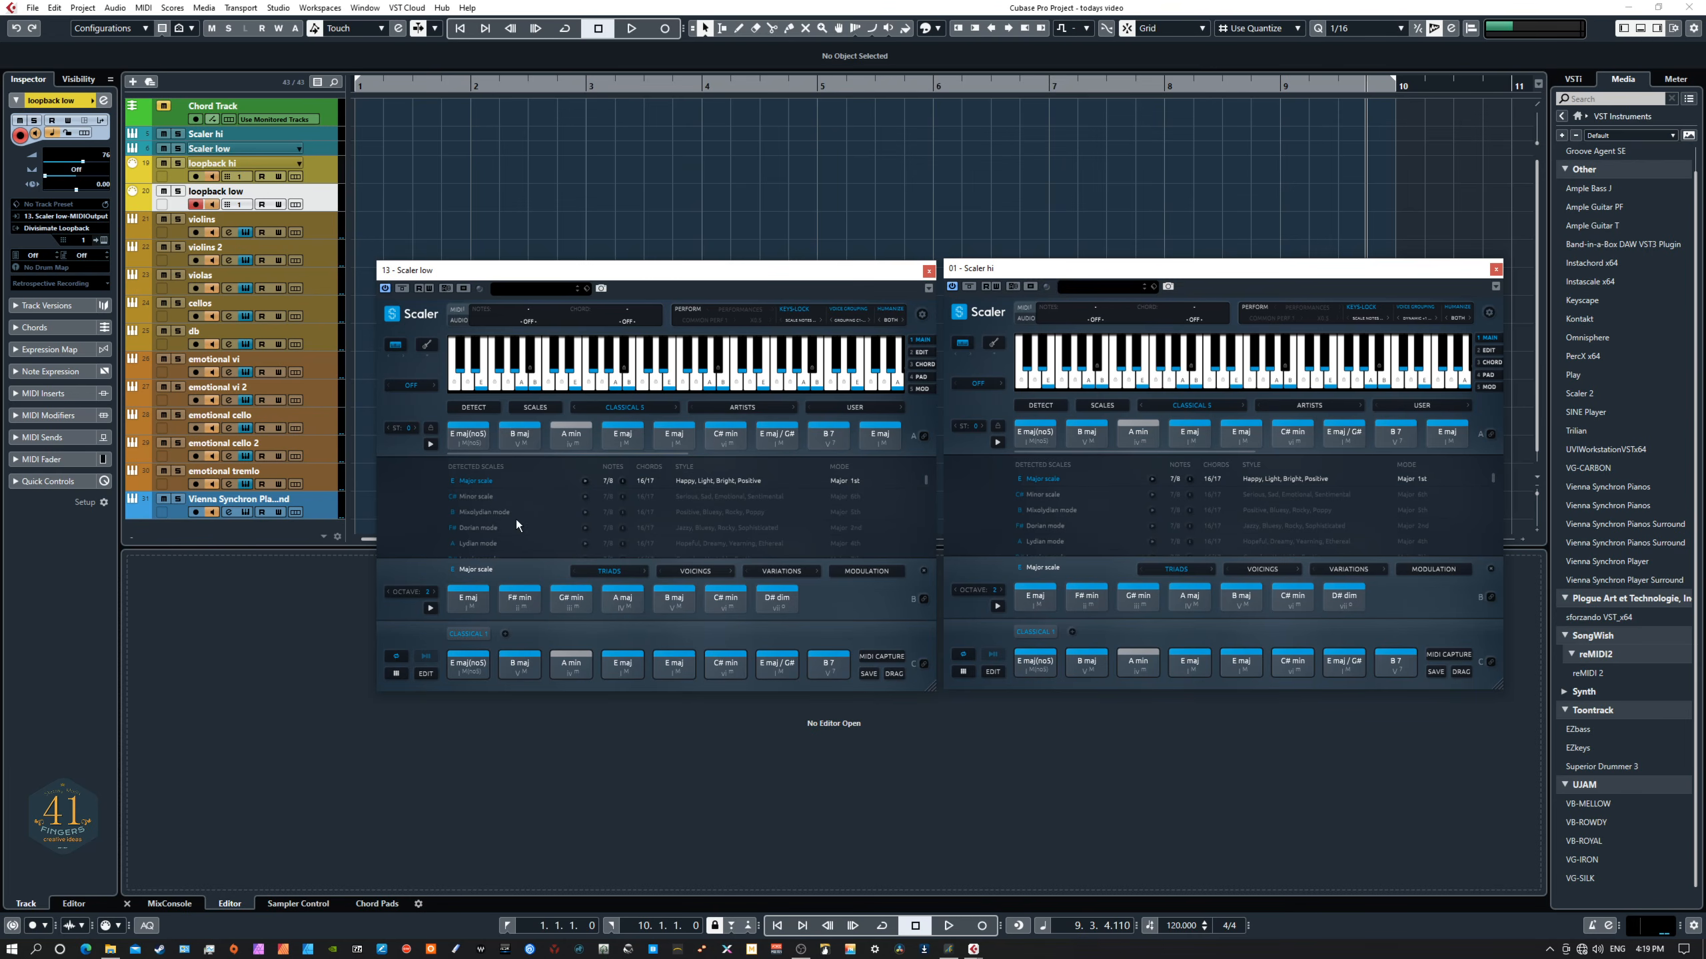
- Play the project to hear the Classical 5 progression, then stop playback
{"action": "left_click", "coordinate": [459, 665]}
{"action": "key", "text": "space"}
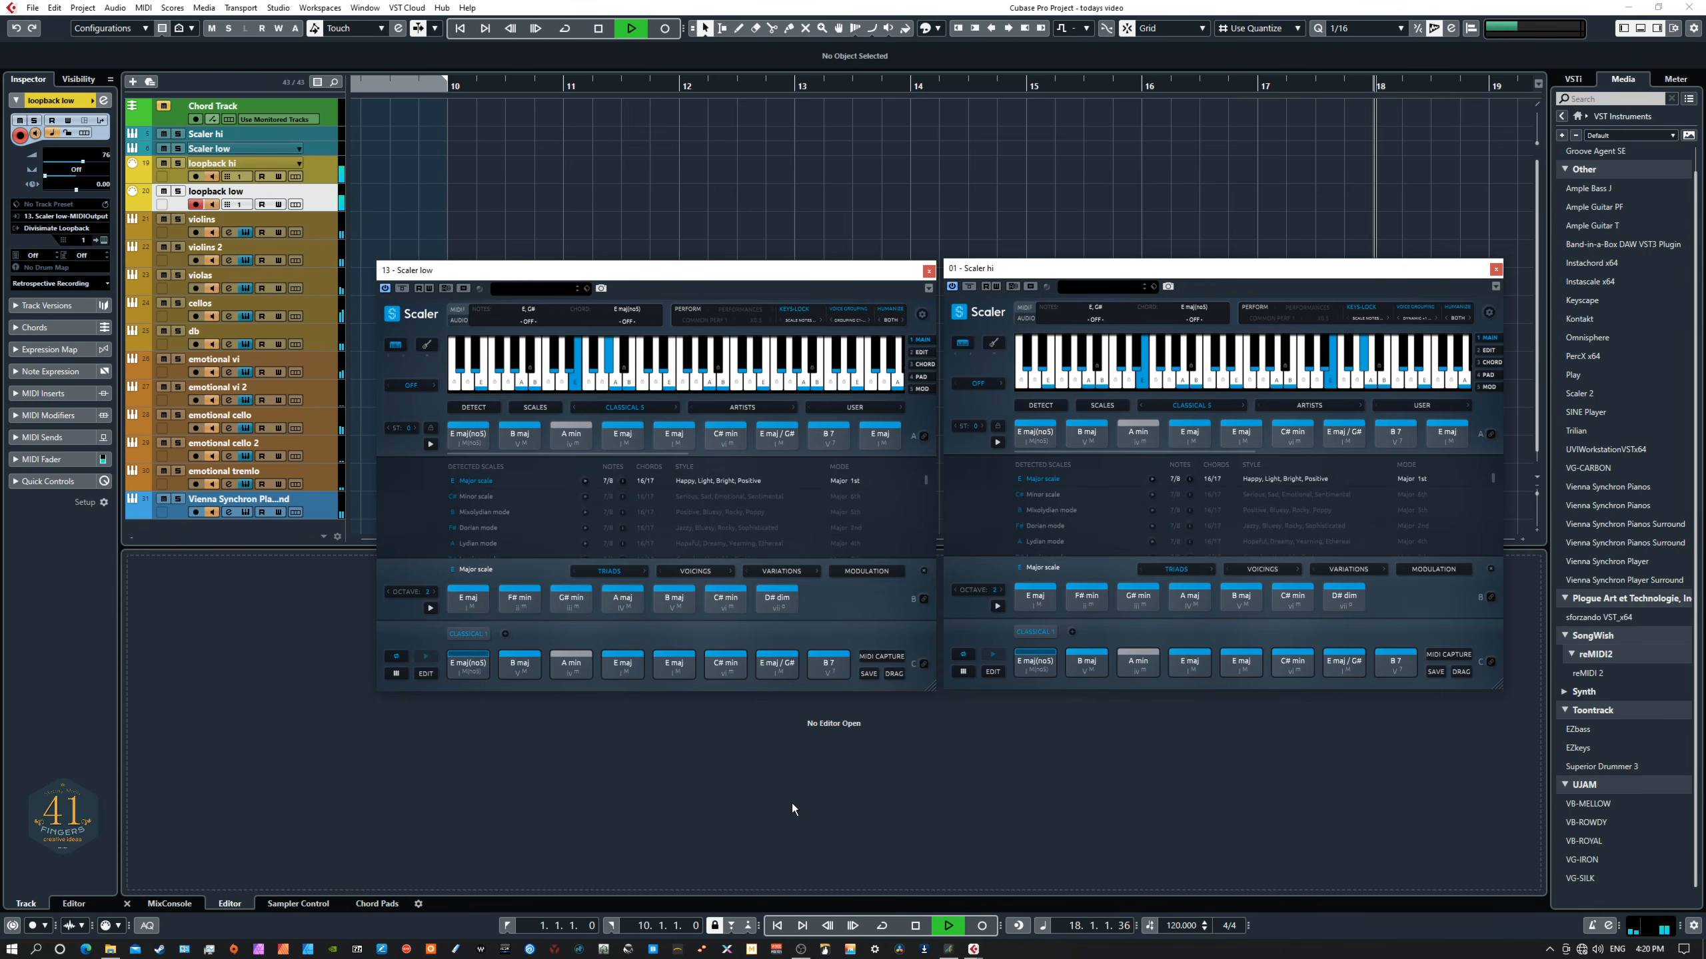
{"action": "key", "text": "space"}
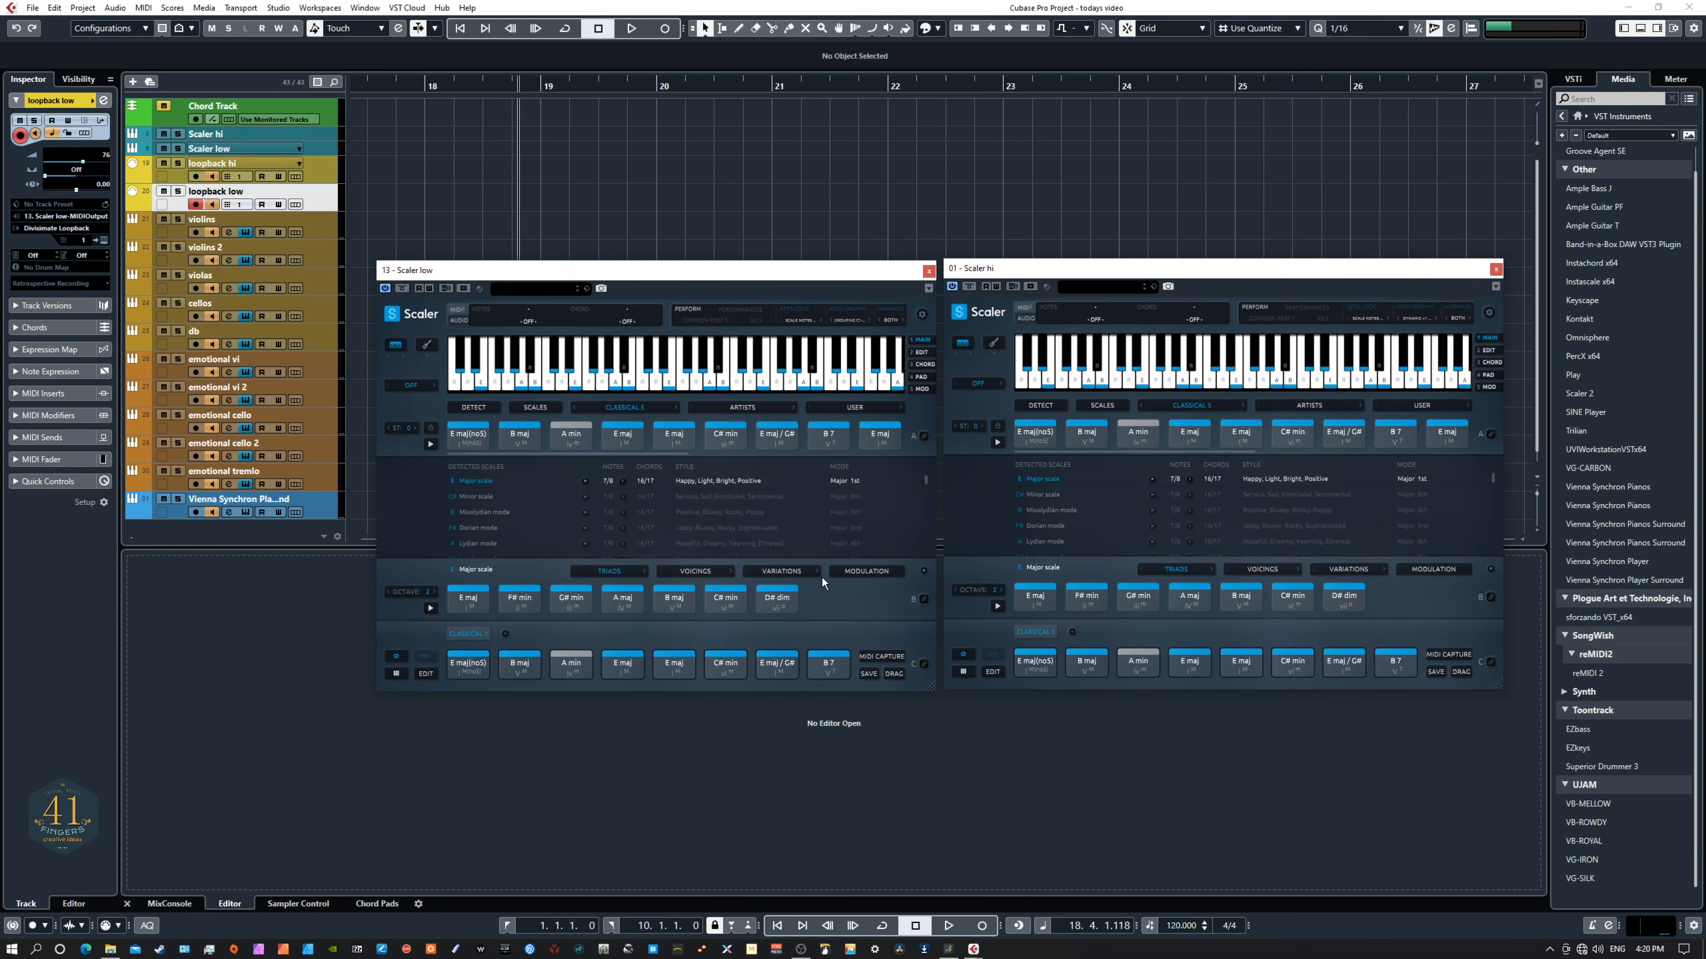
- Load the Cinematic Epic chord set in Scaler low and place its chords into the pattern
{"action": "left_click", "coordinate": [623, 408]}
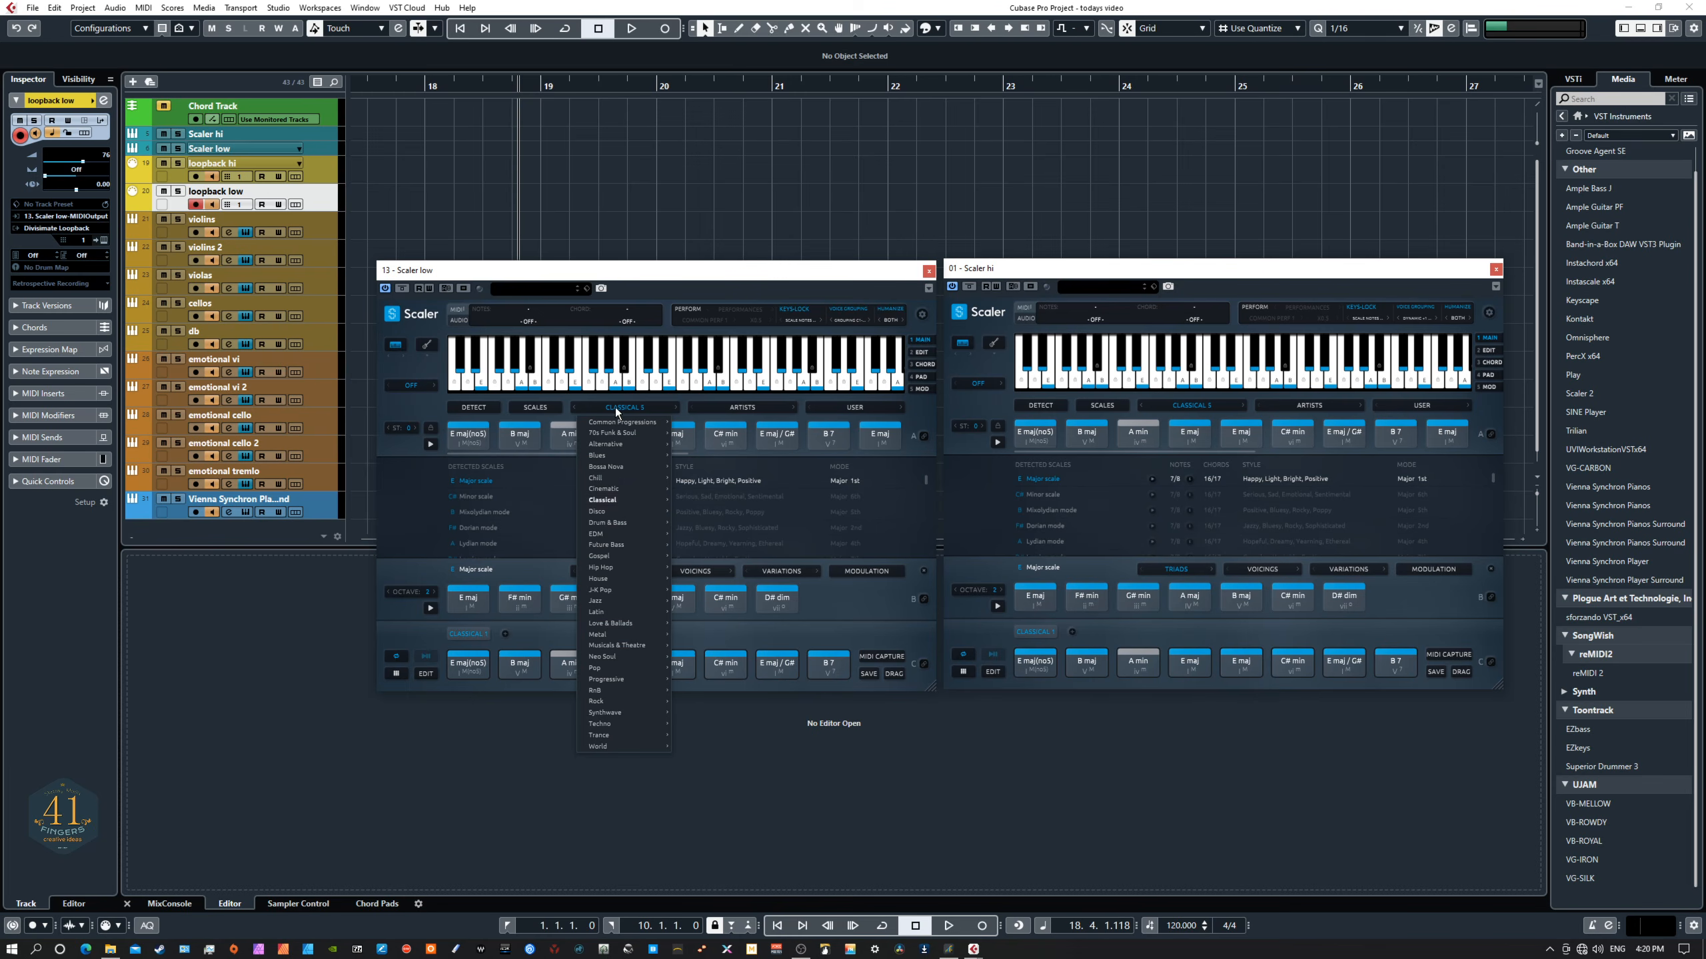
{"action": "mouse_move", "coordinate": [635, 501]}
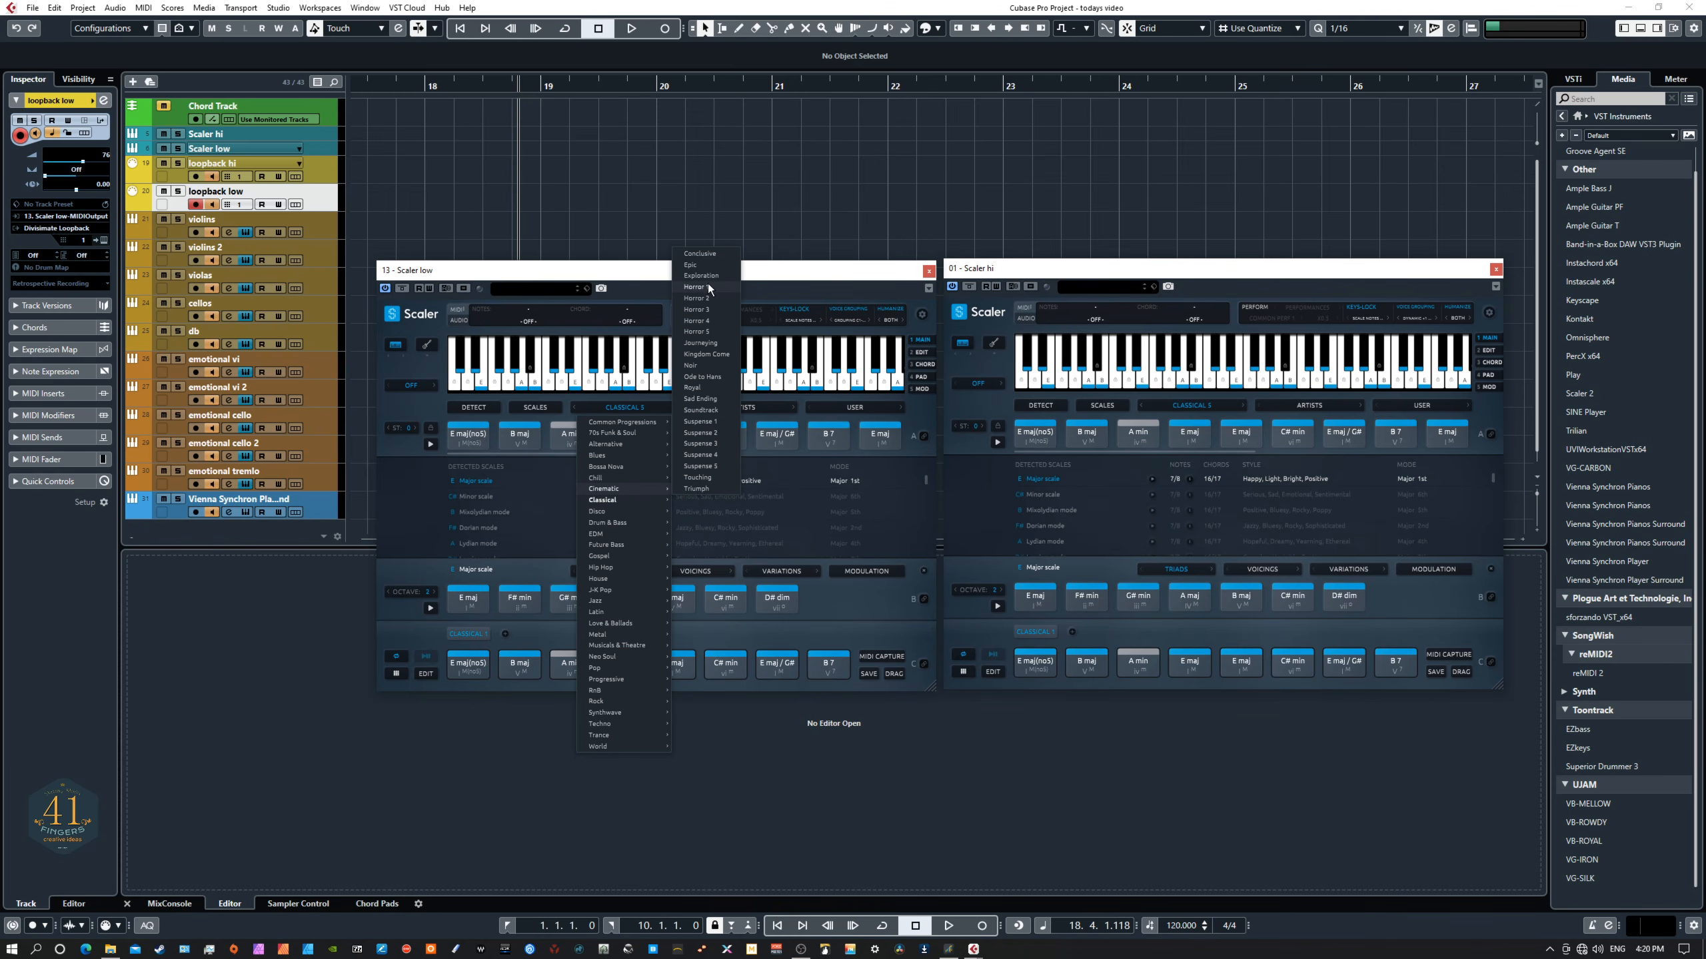
{"action": "left_click", "coordinate": [695, 265]}
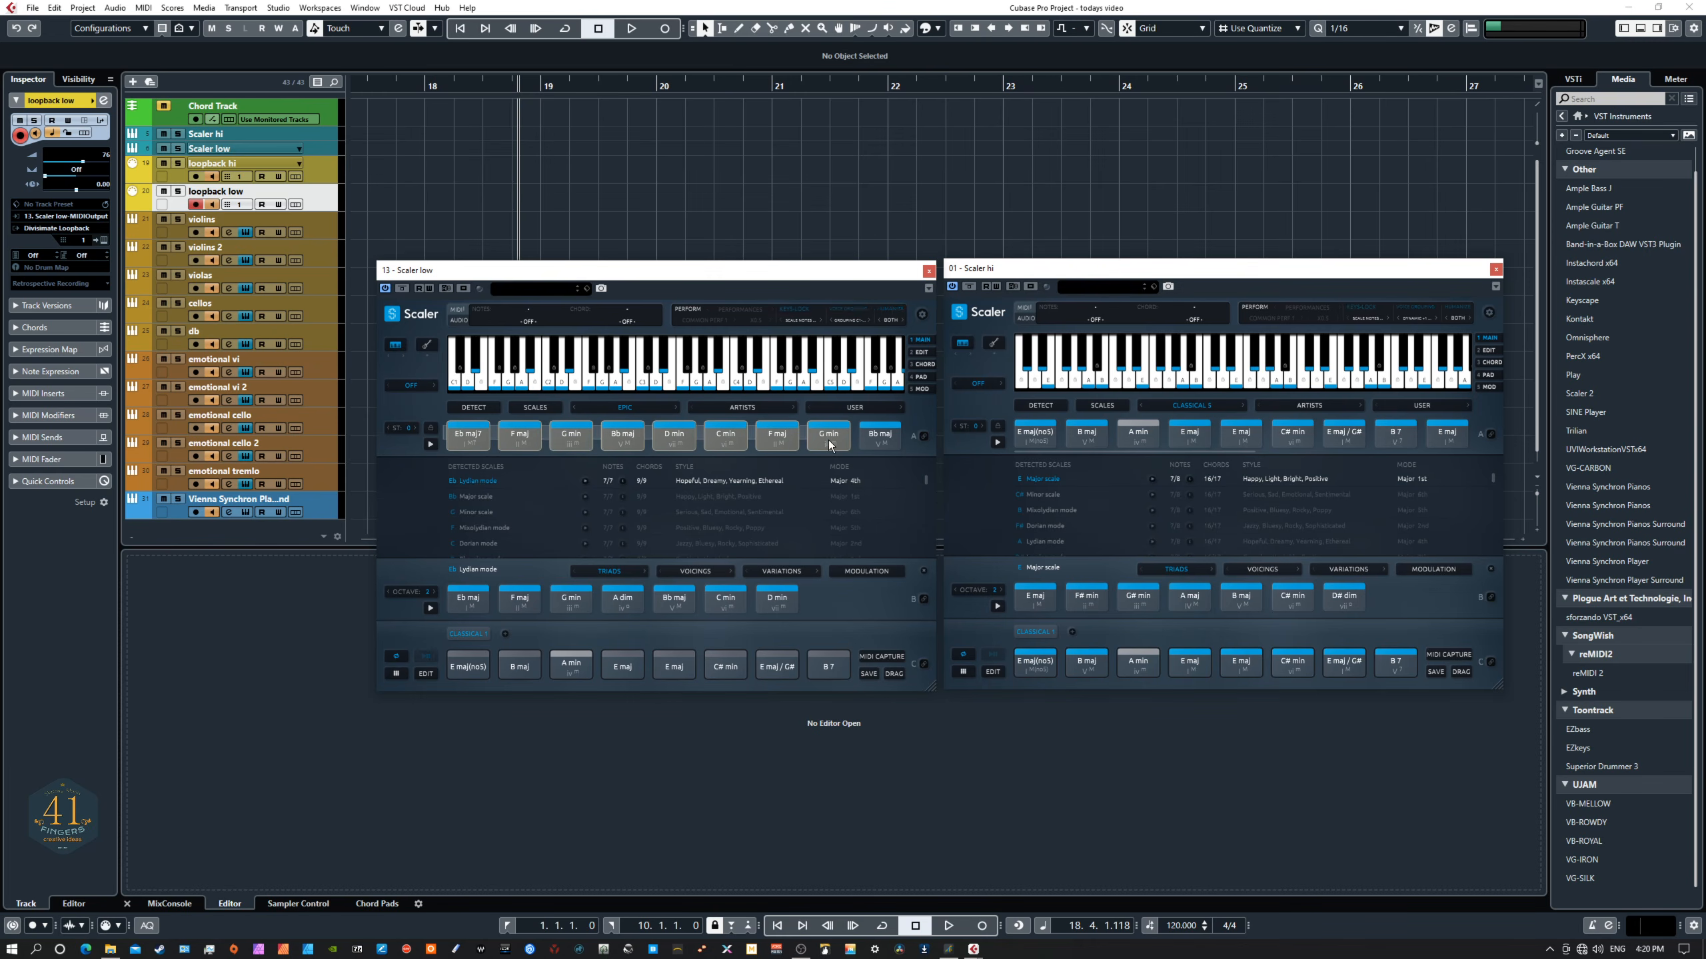
{"action": "left_click", "coordinate": [471, 431]}
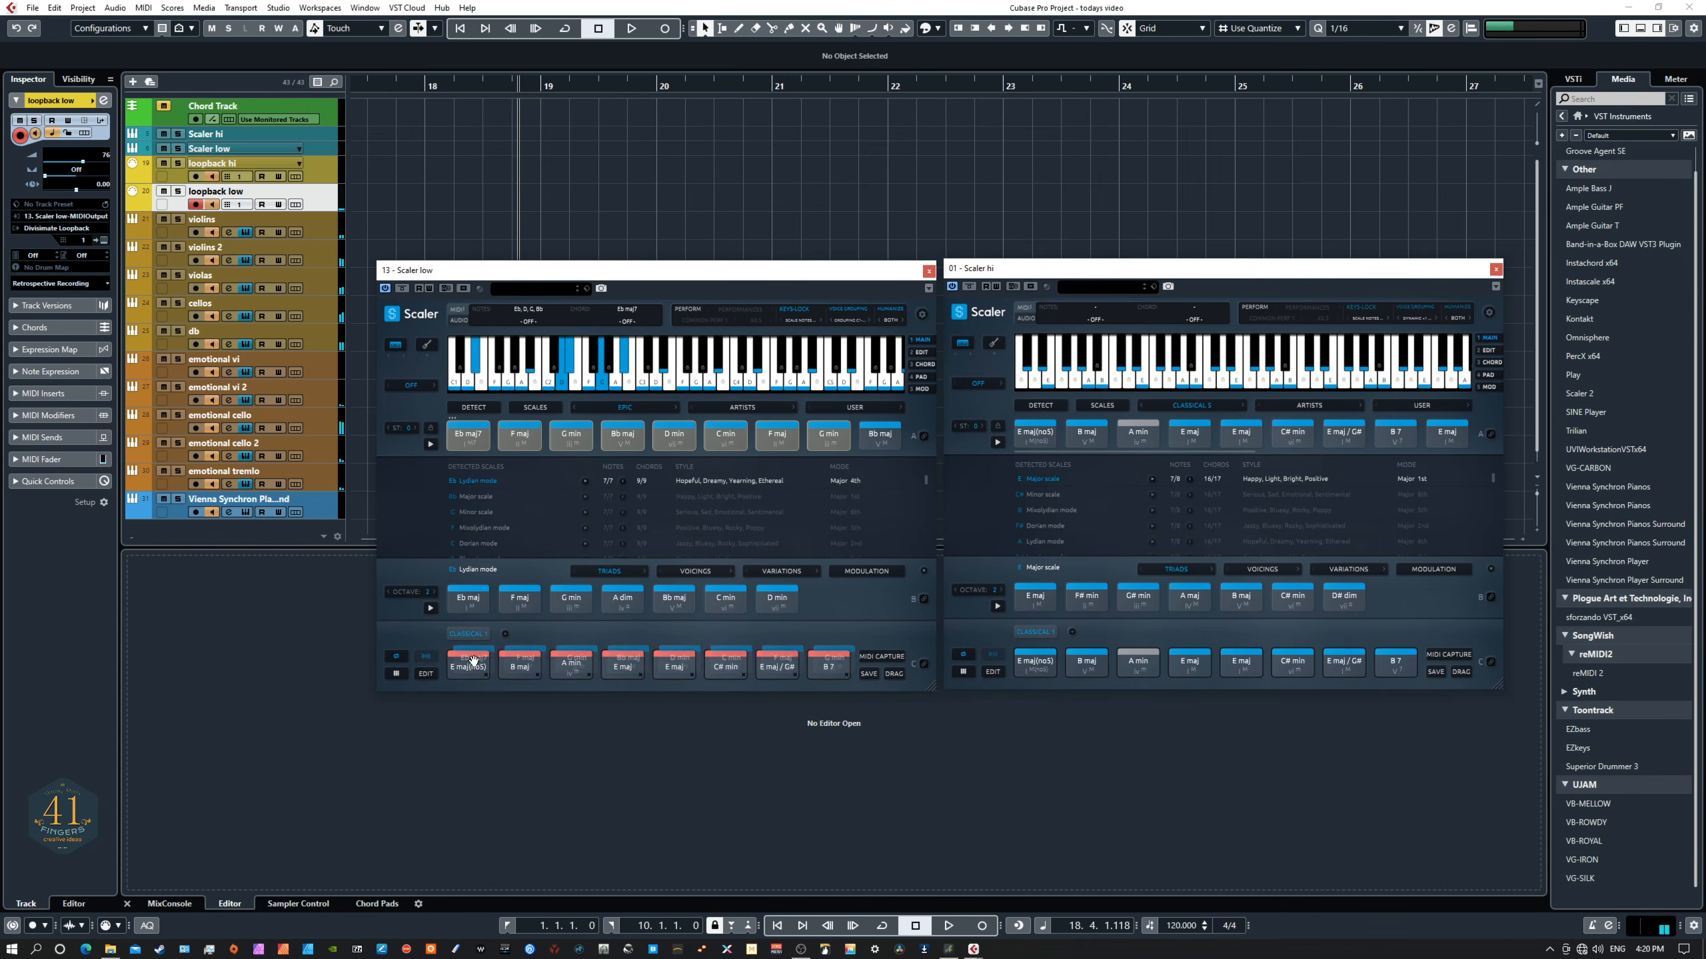
- Load the Cinematic Epic chord set in the Scaler hi instance
{"action": "left_click", "coordinate": [1190, 433]}
{"action": "left_click", "coordinate": [1200, 407]}
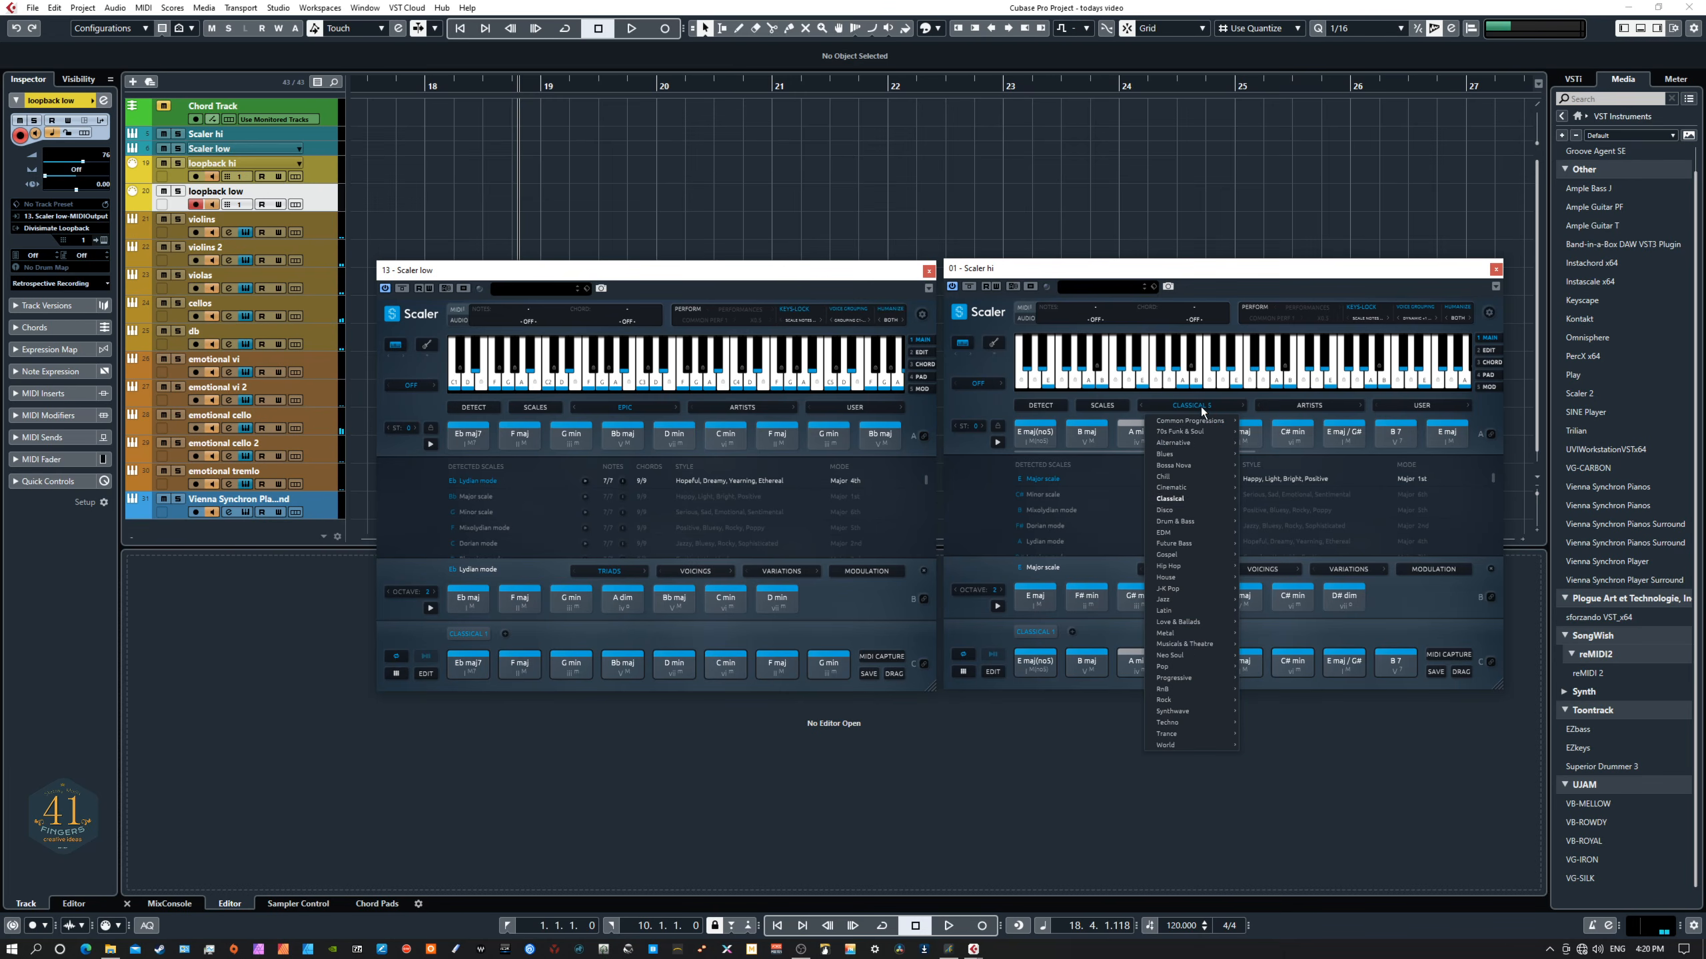
{"action": "mouse_move", "coordinate": [1186, 498]}
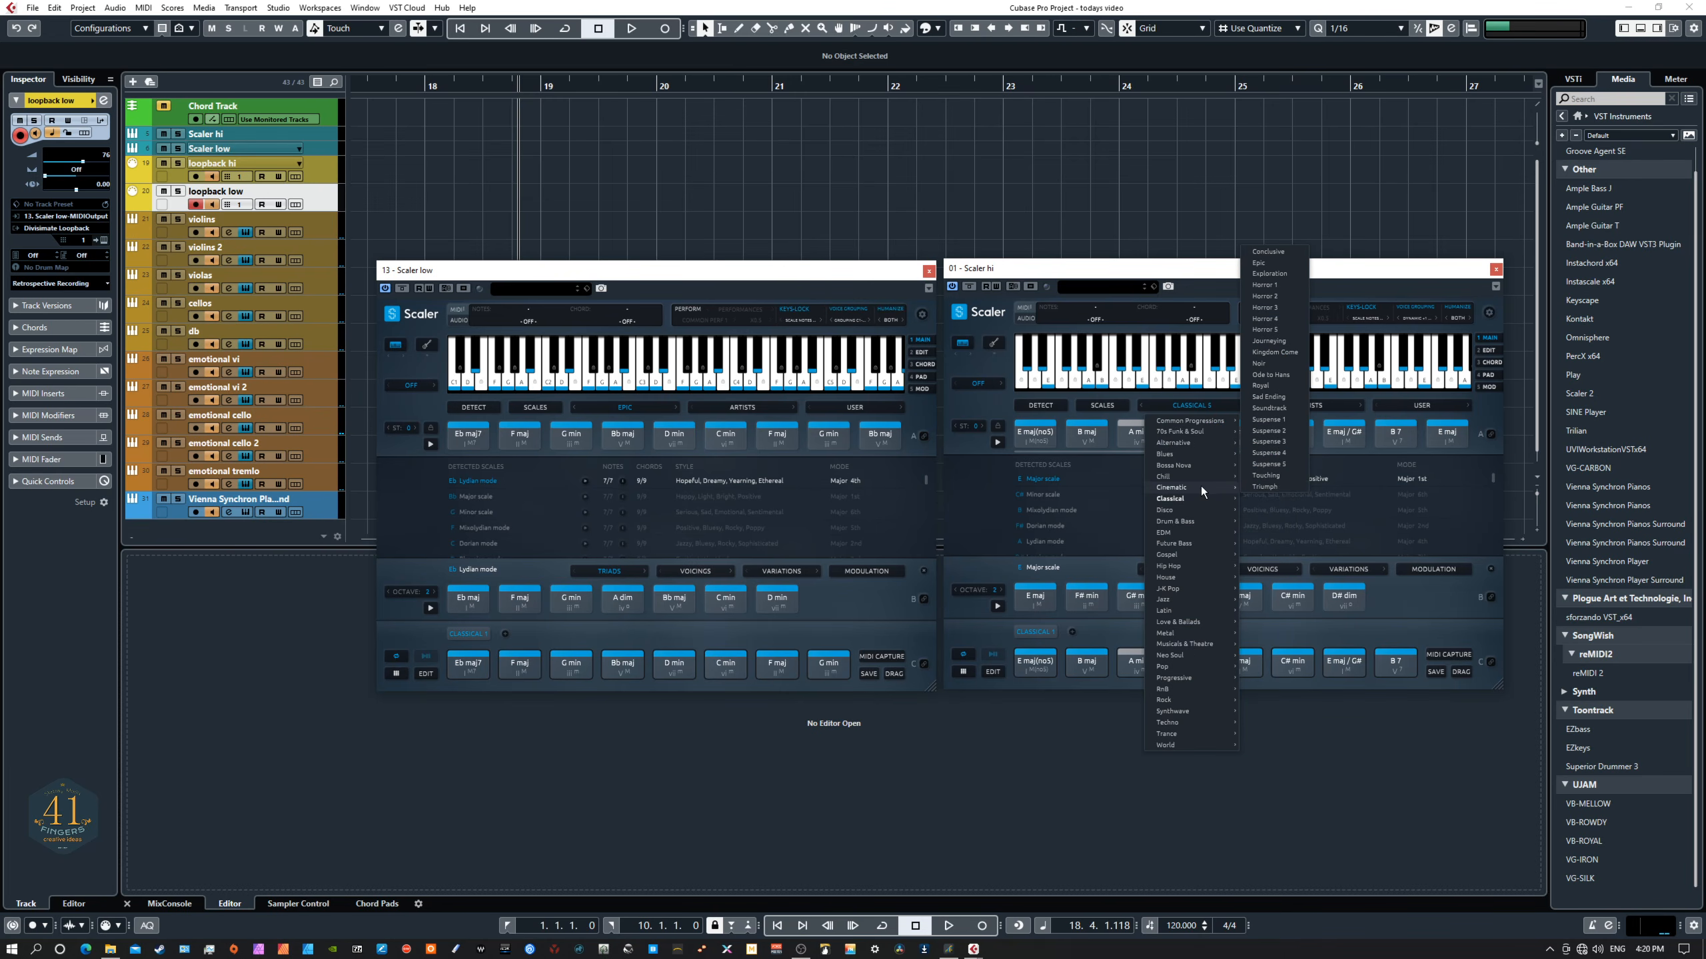
{"action": "left_click", "coordinate": [1282, 266]}
- Copy the Epic chord row into the Scaler hi pattern and stop playback
{"action": "left_click", "coordinate": [1028, 435]}
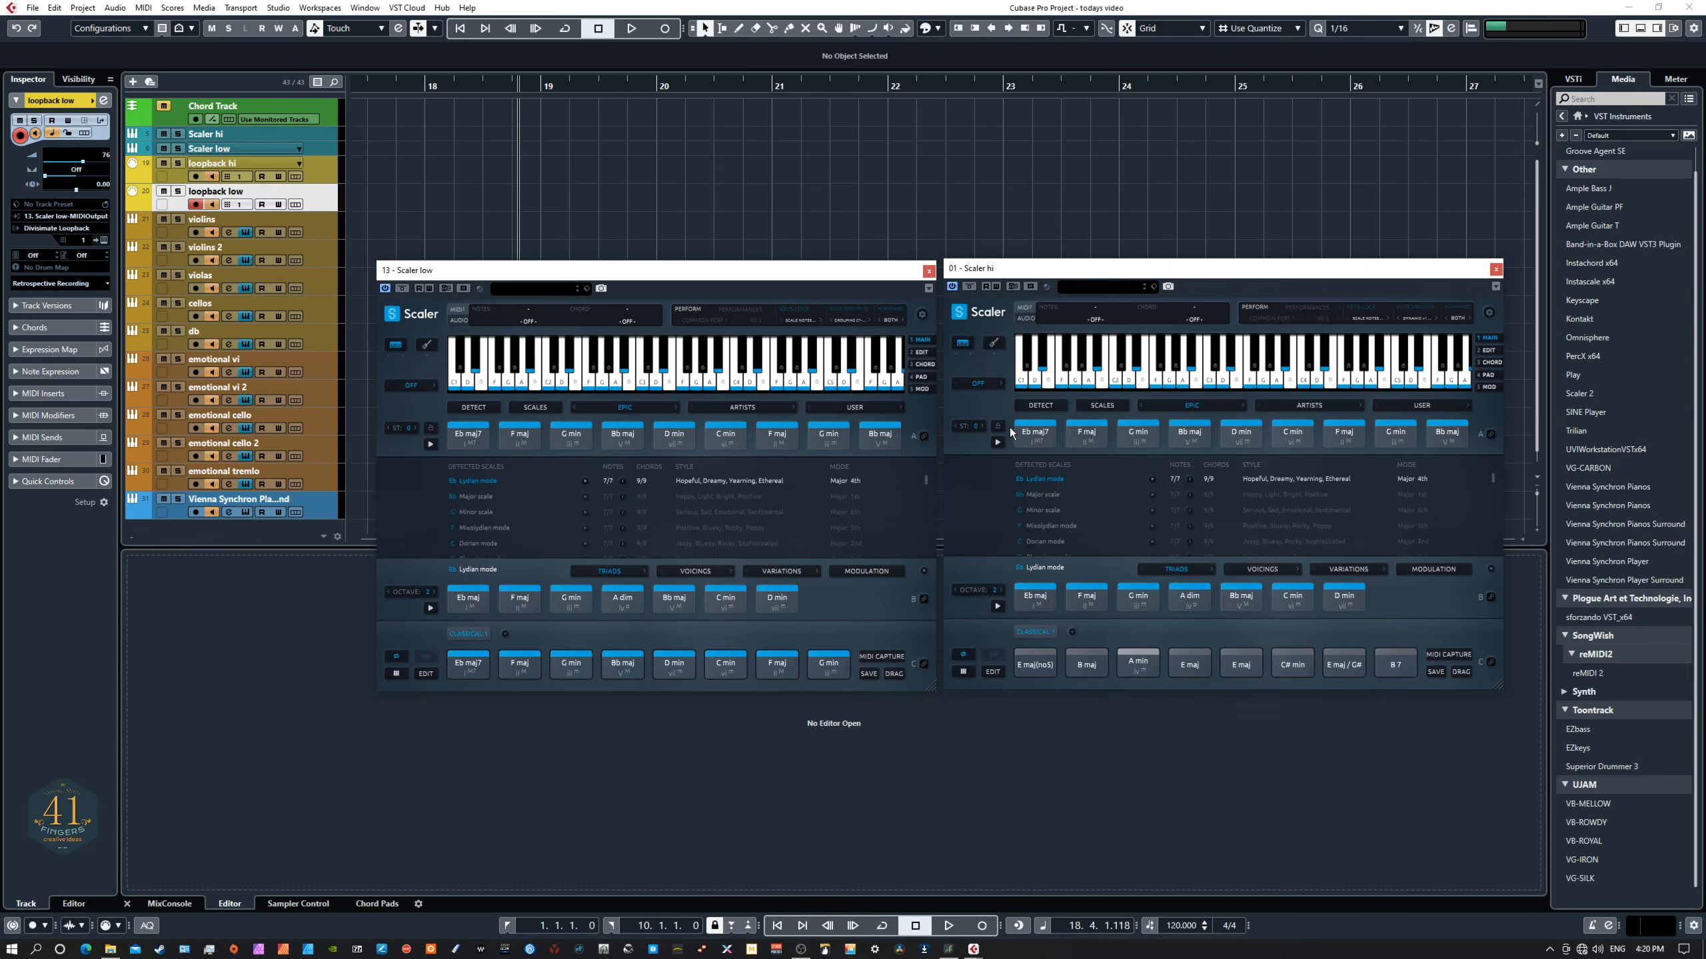
{"action": "left_click_drag", "start_coordinate": [1009, 434], "coordinate": [1390, 435]}
{"action": "left_click_drag", "start_coordinate": [1387, 435], "coordinate": [1036, 660]}
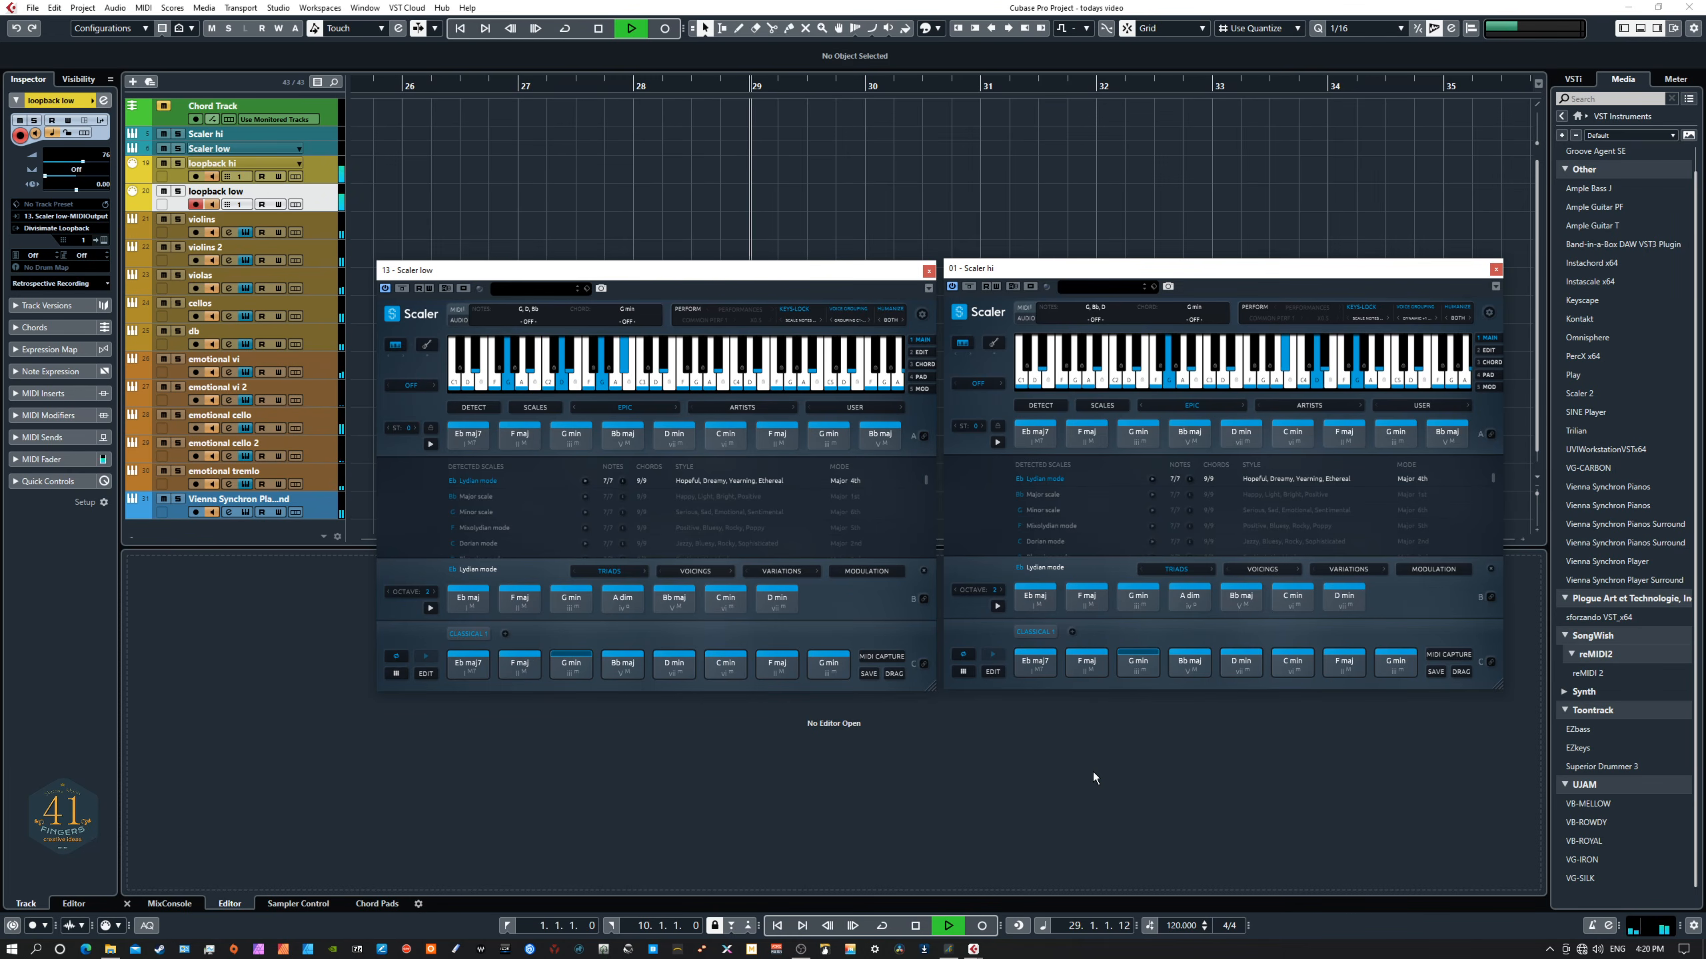
{"action": "key", "text": "space"}
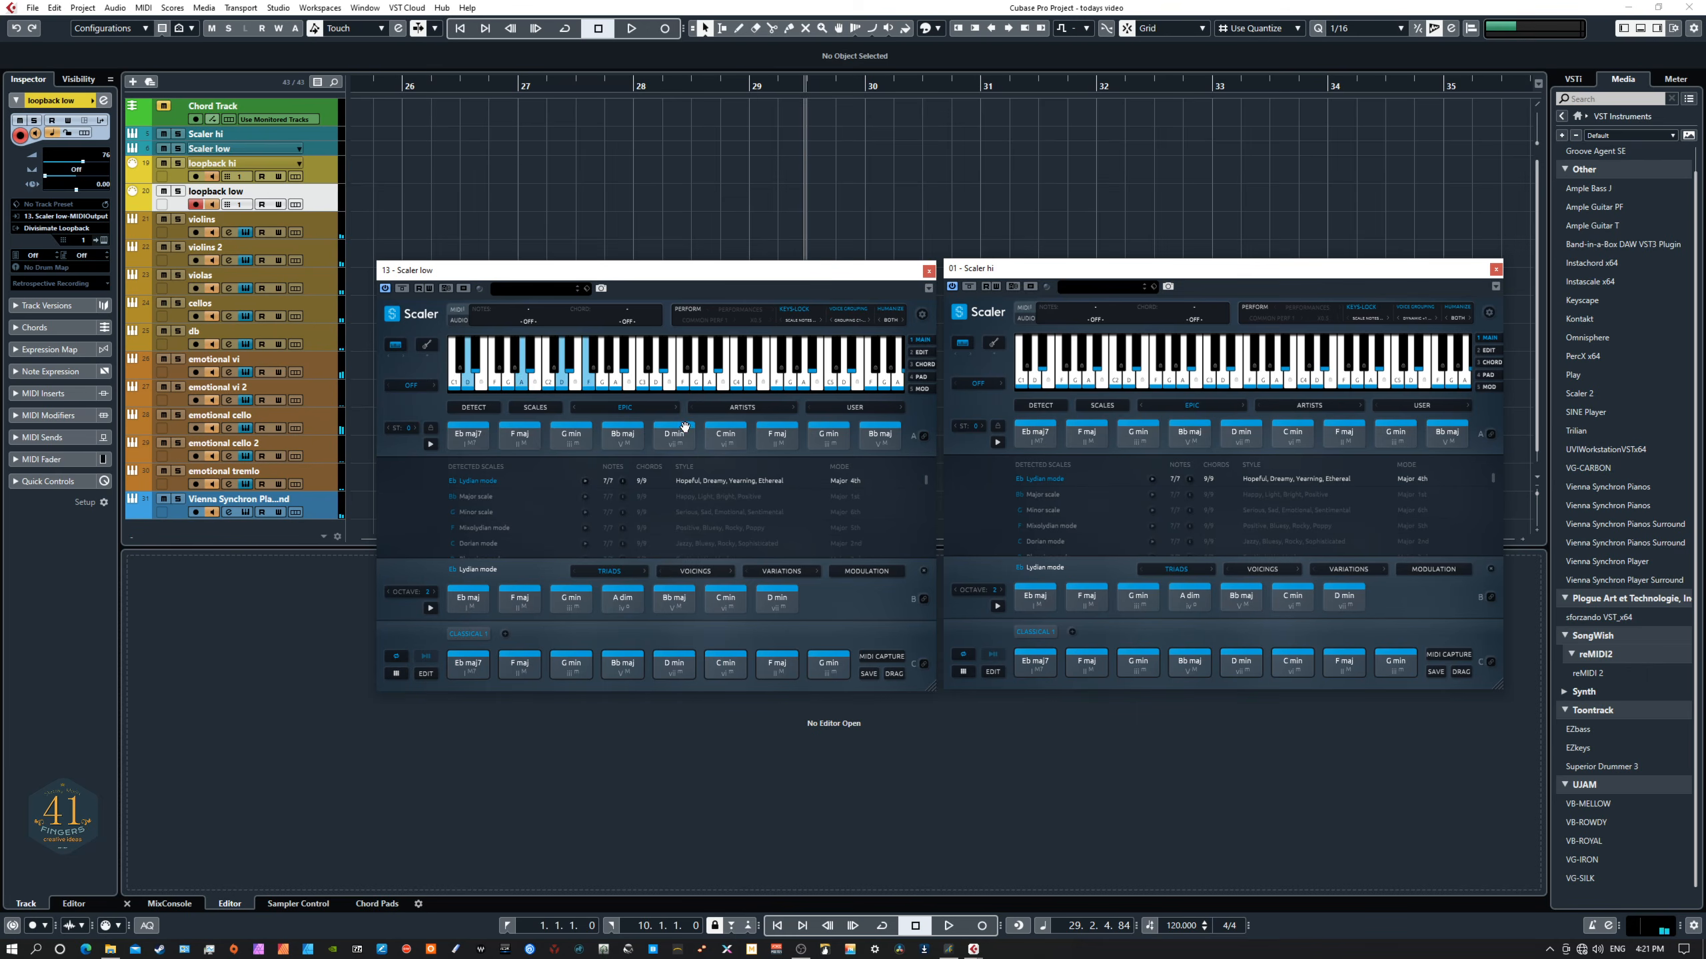
- Load the Cinematic Horror 4 chord set in the Scaler low instance
{"action": "left_click", "coordinate": [635, 408]}
{"action": "mouse_move", "coordinate": [647, 500]}
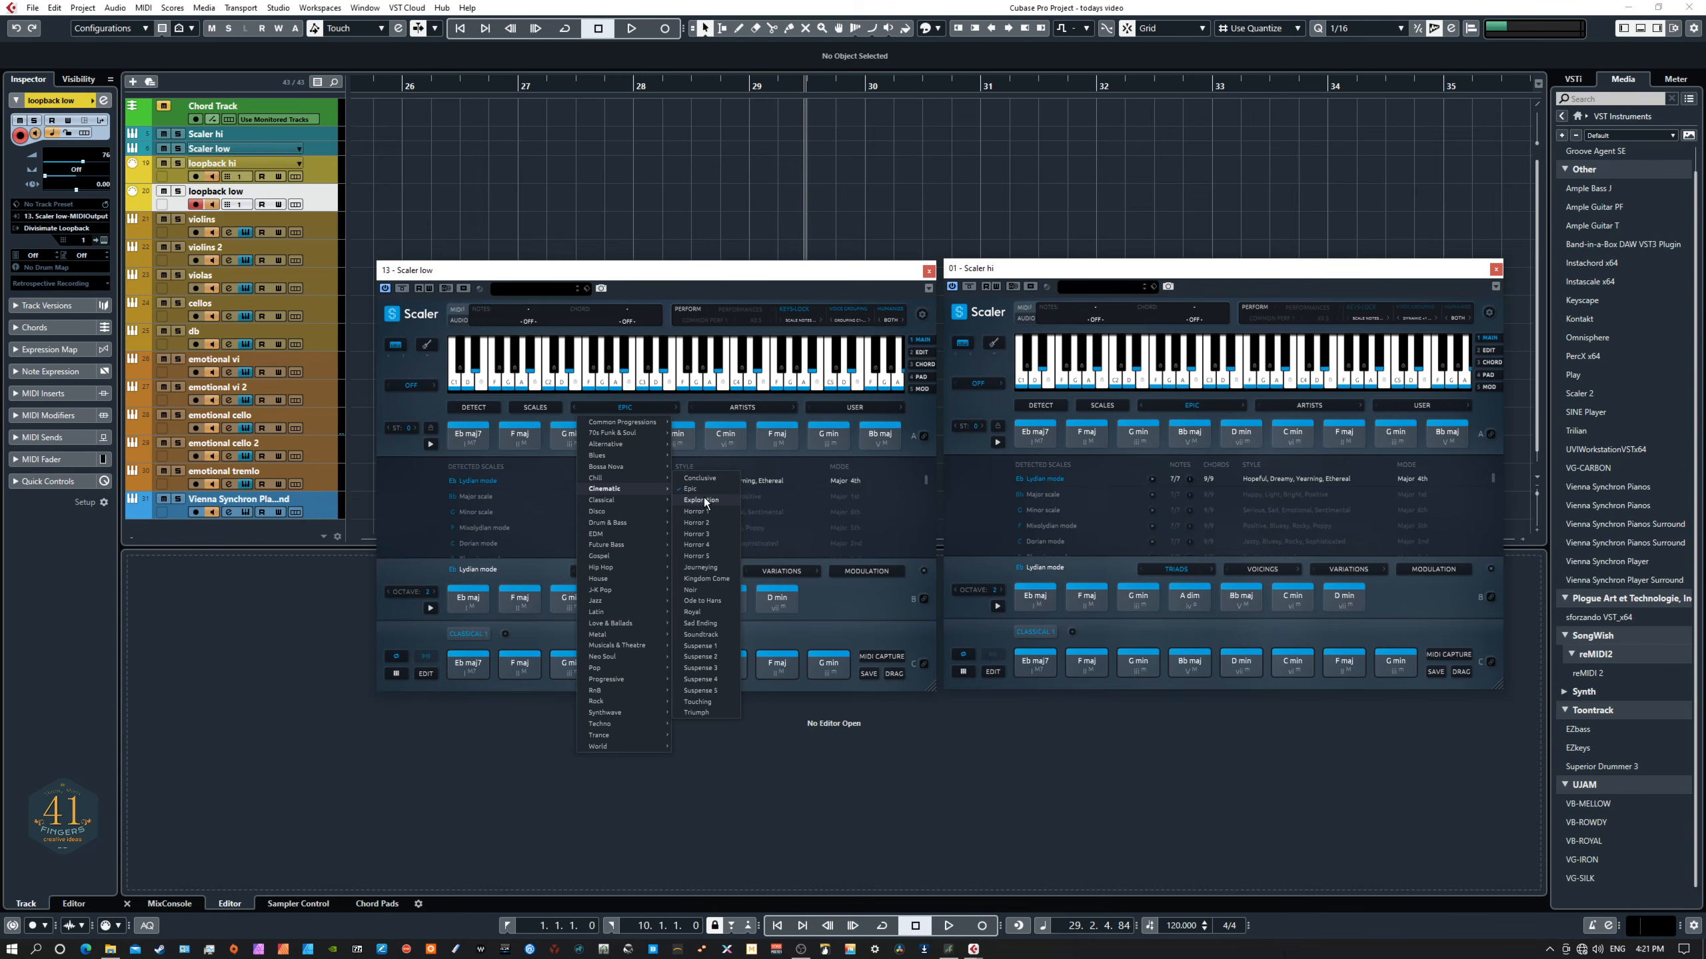
{"action": "left_click", "coordinate": [717, 544]}
- Load the Cinematic Horror 4 chord set in the Scaler hi instance
{"action": "left_click", "coordinate": [1090, 428]}
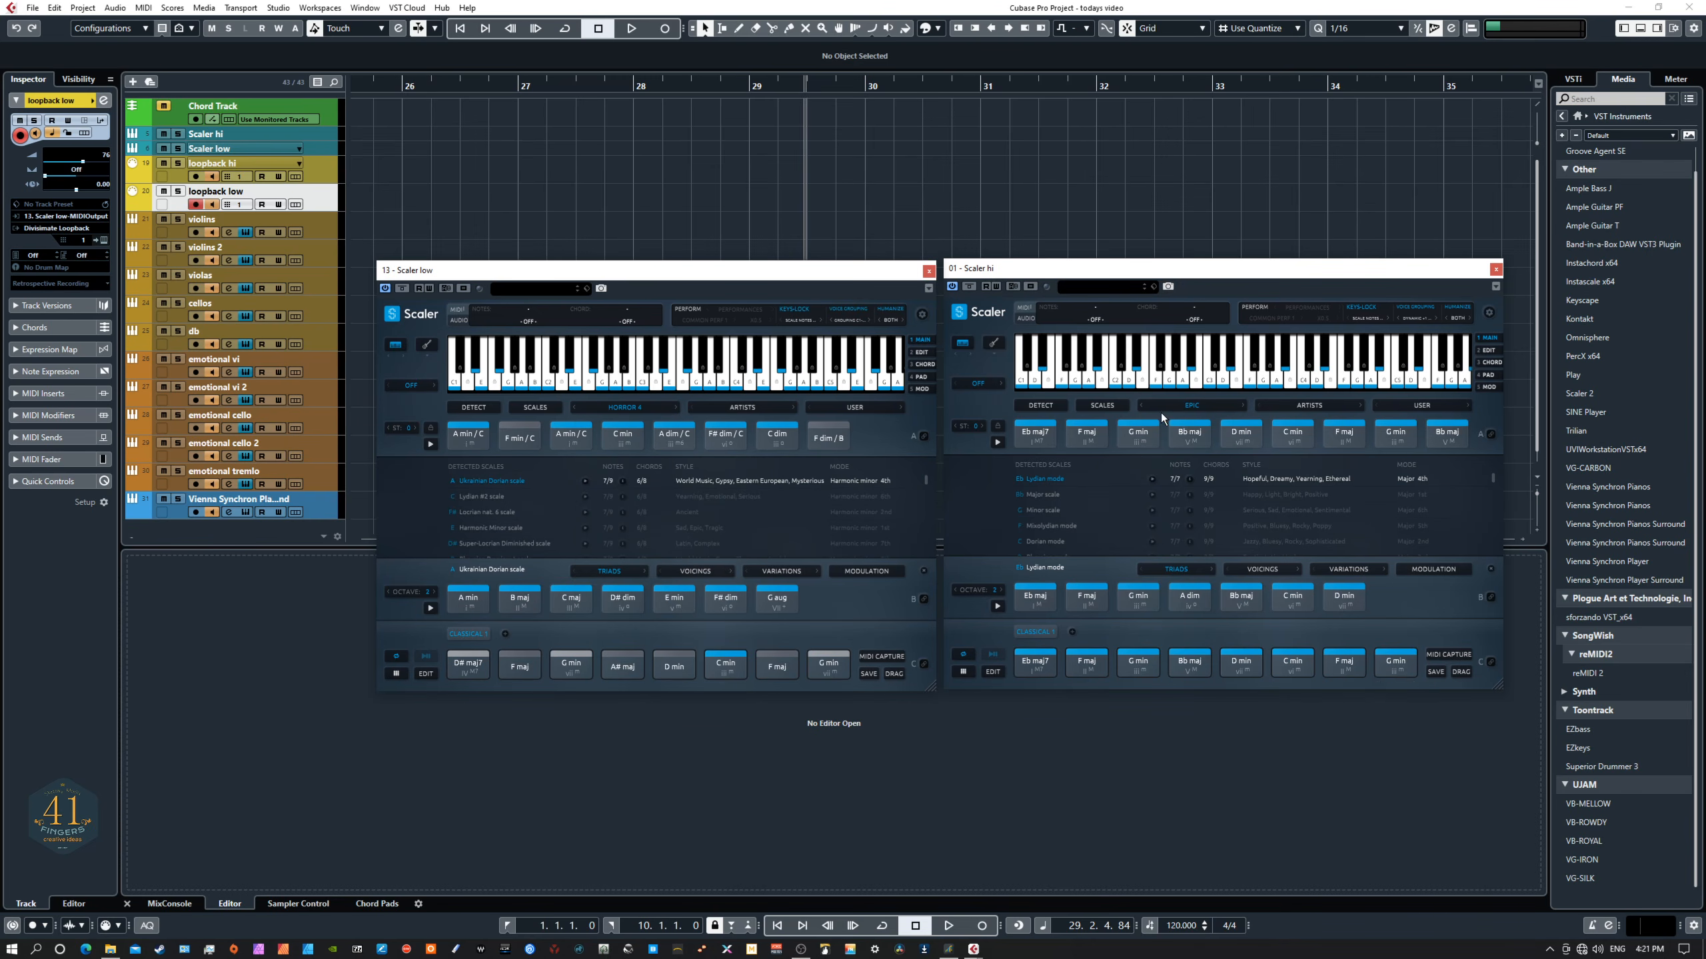
{"action": "left_click", "coordinate": [1178, 405]}
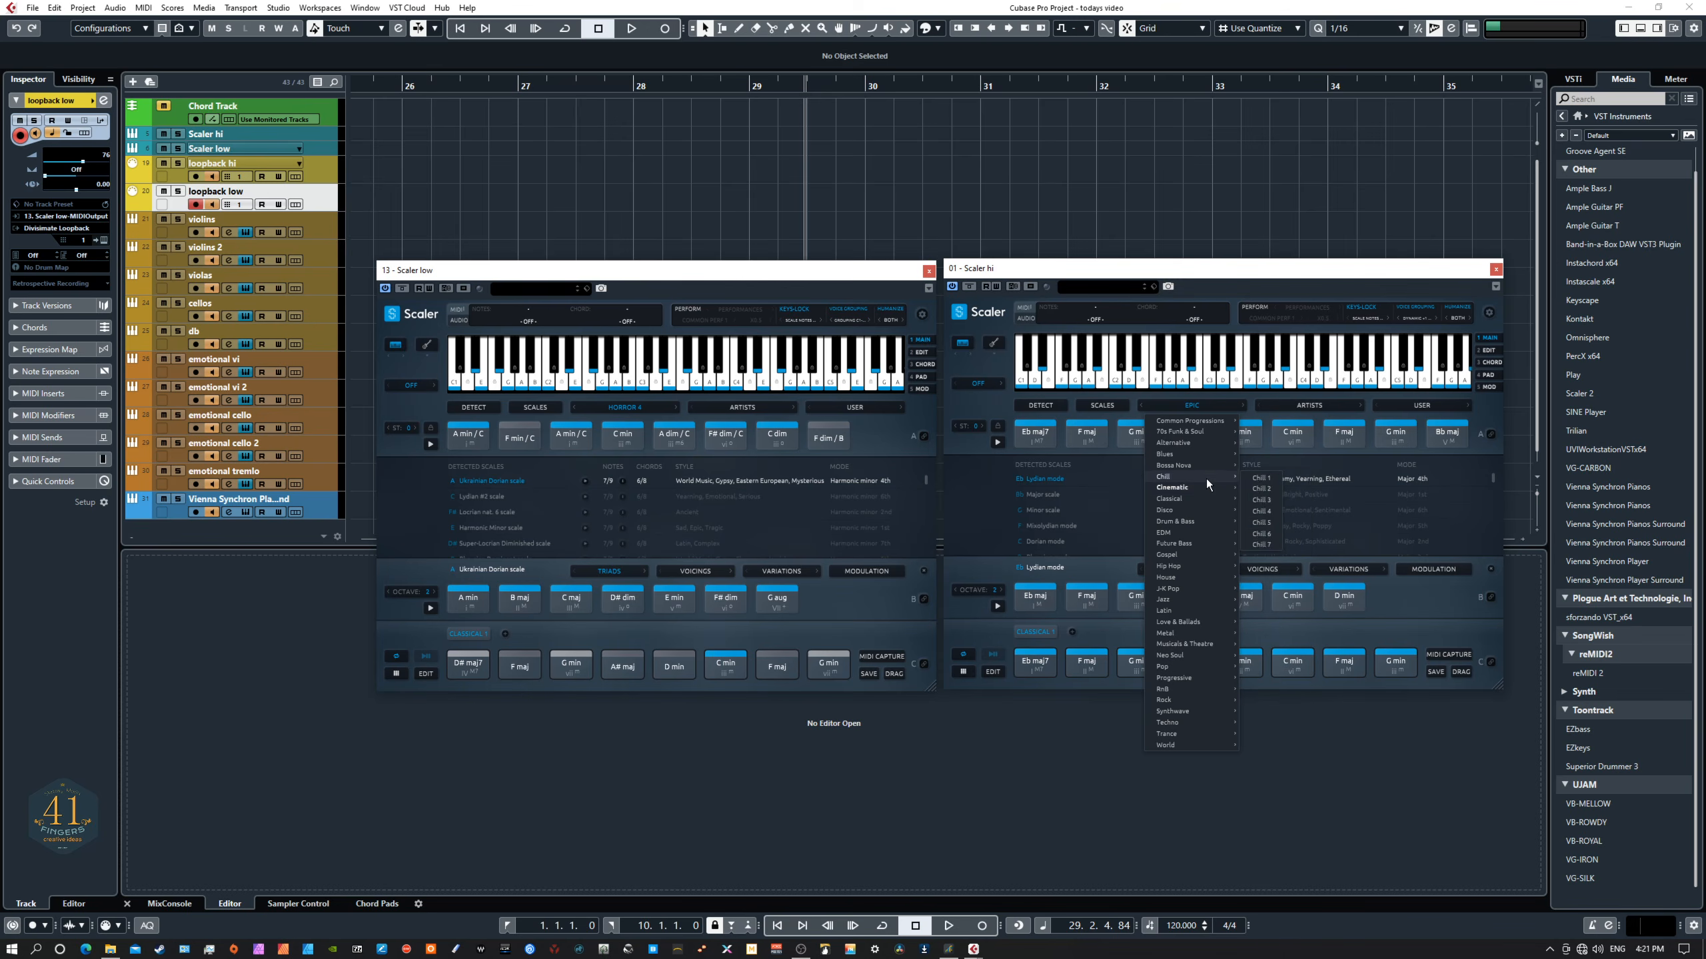
{"action": "mouse_move", "coordinate": [1212, 499]}
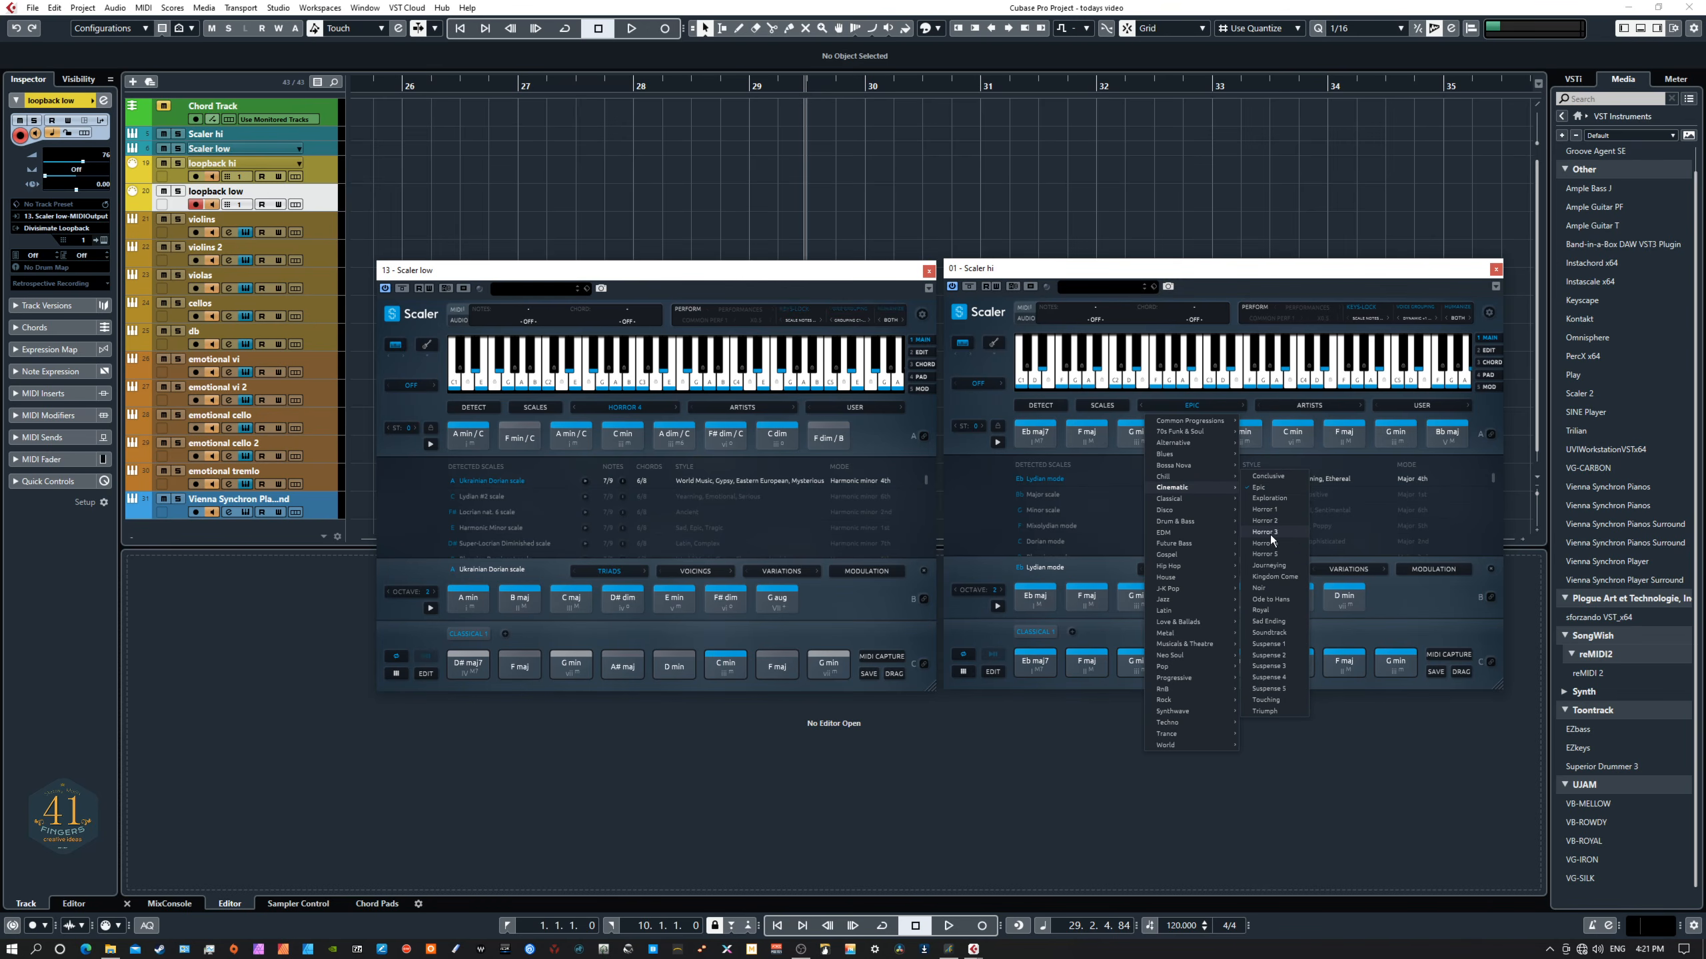
{"action": "left_click", "coordinate": [1266, 544]}
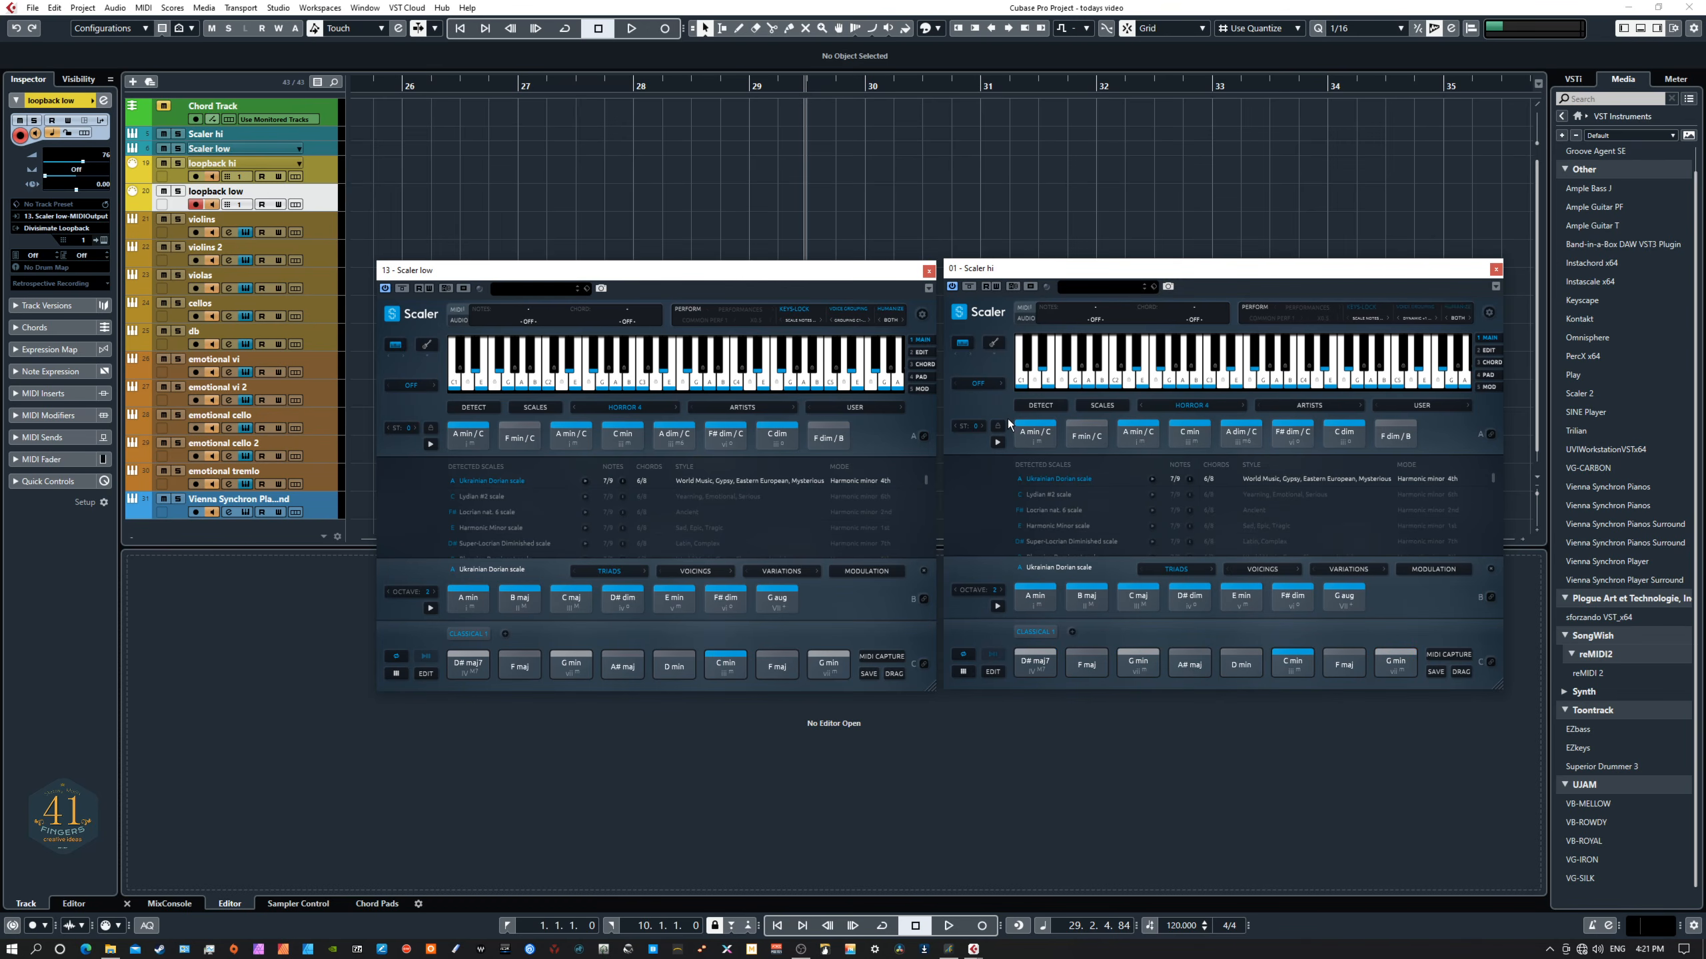
- Copy the Horror 4 chord rows into the patterns of both the Scaler hi and Scaler low instances
{"action": "left_click", "coordinate": [1033, 434]}
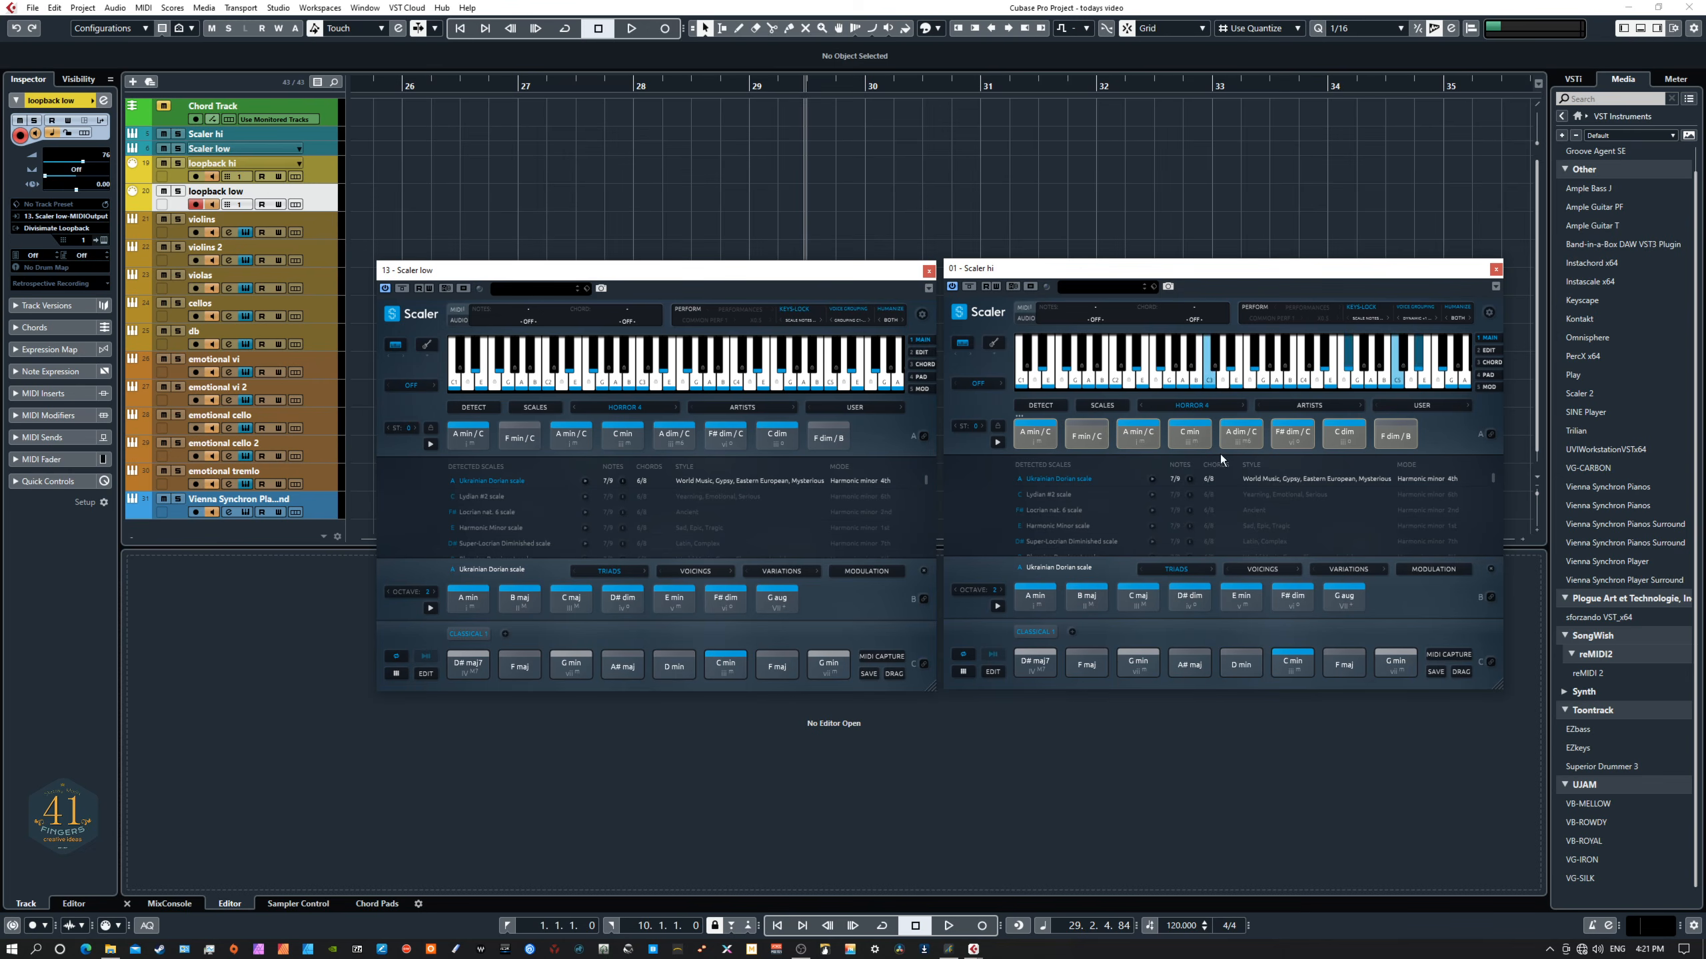
{"action": "left_click_drag", "start_coordinate": [1034, 431], "coordinate": [1035, 661]}
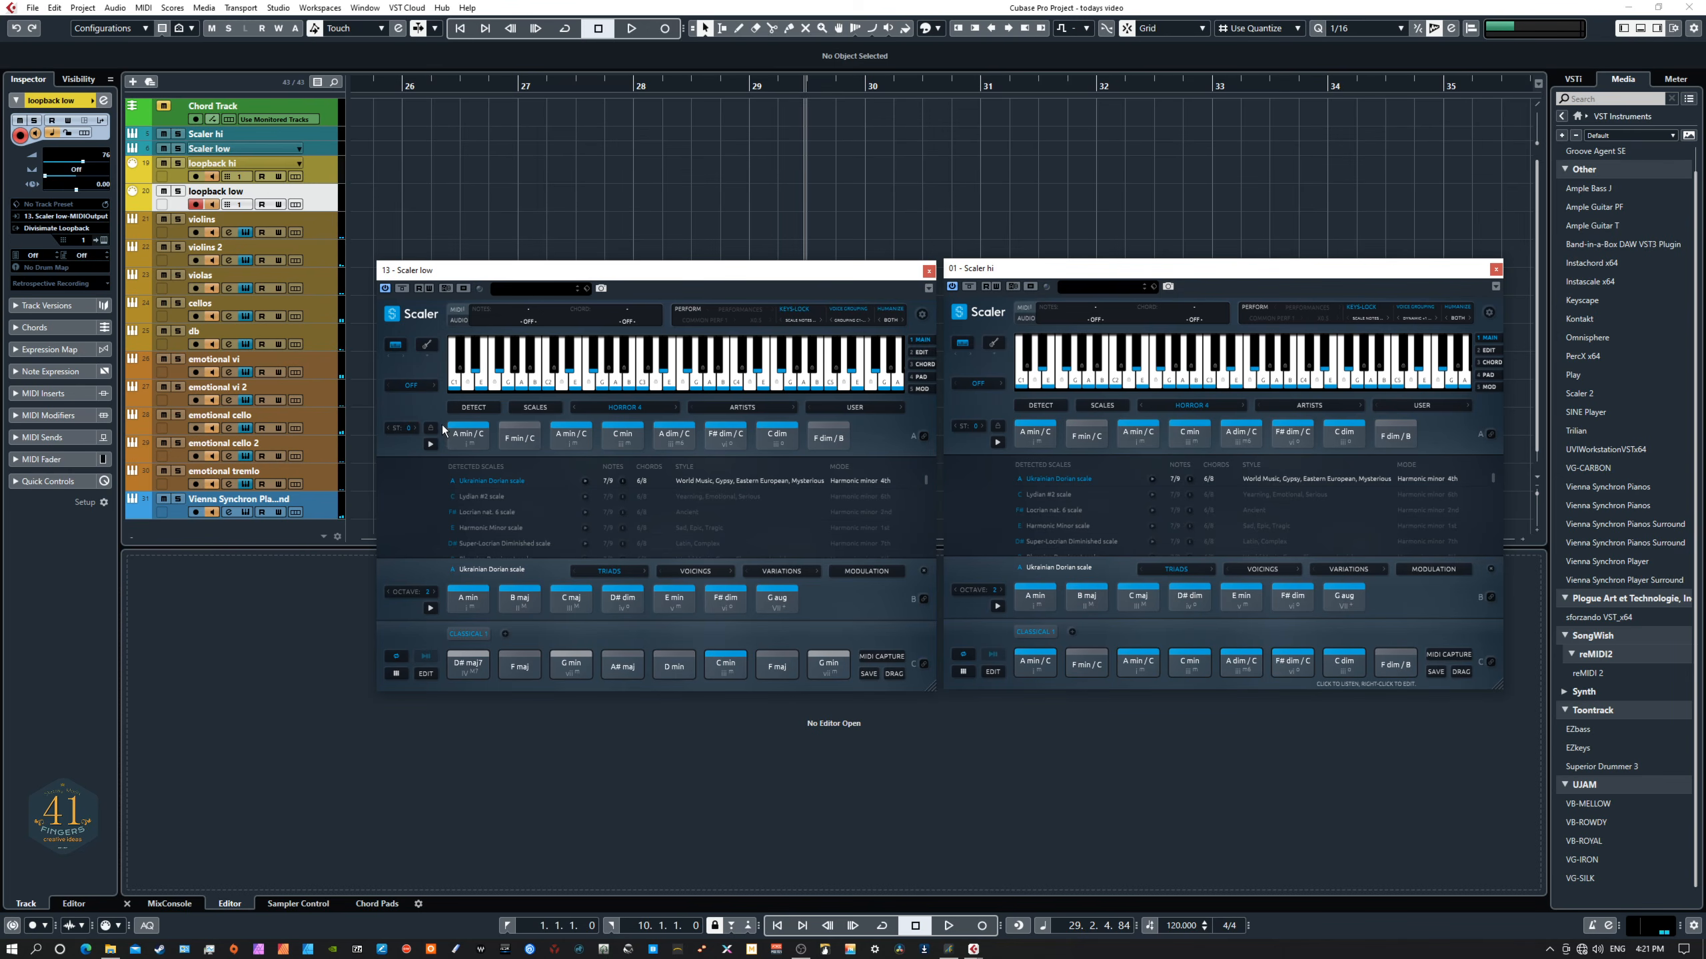
{"action": "left_click_drag", "start_coordinate": [444, 425], "coordinate": [819, 436]}
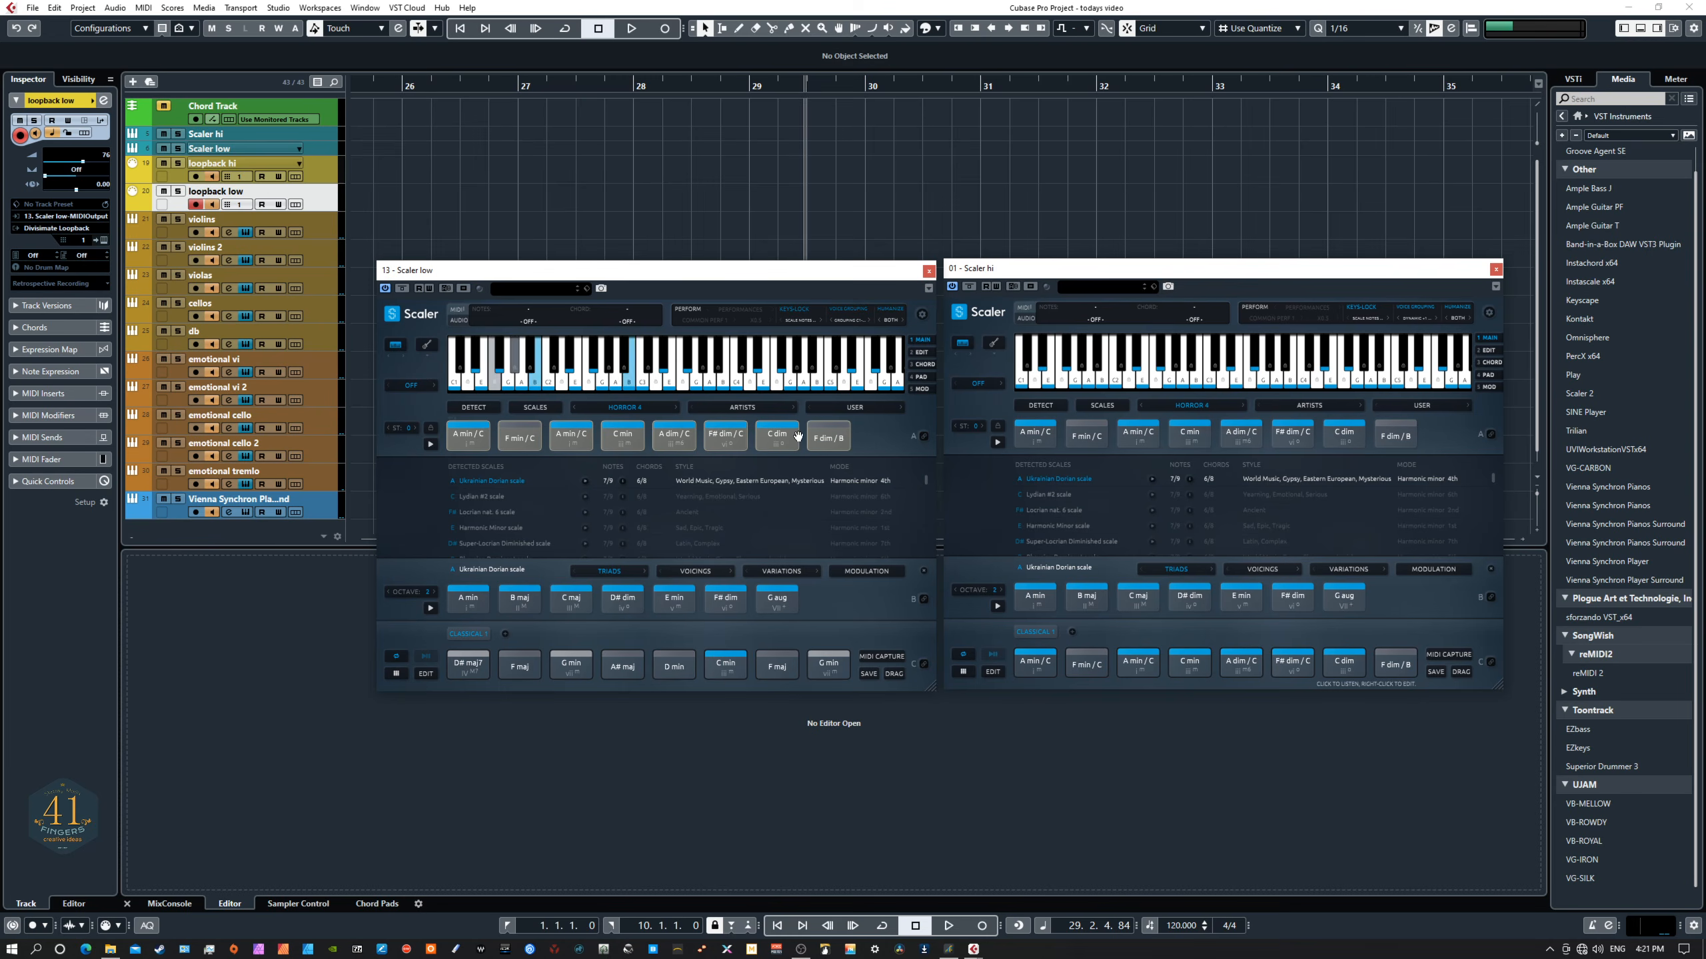
{"action": "left_click_drag", "start_coordinate": [475, 447], "coordinate": [471, 668]}
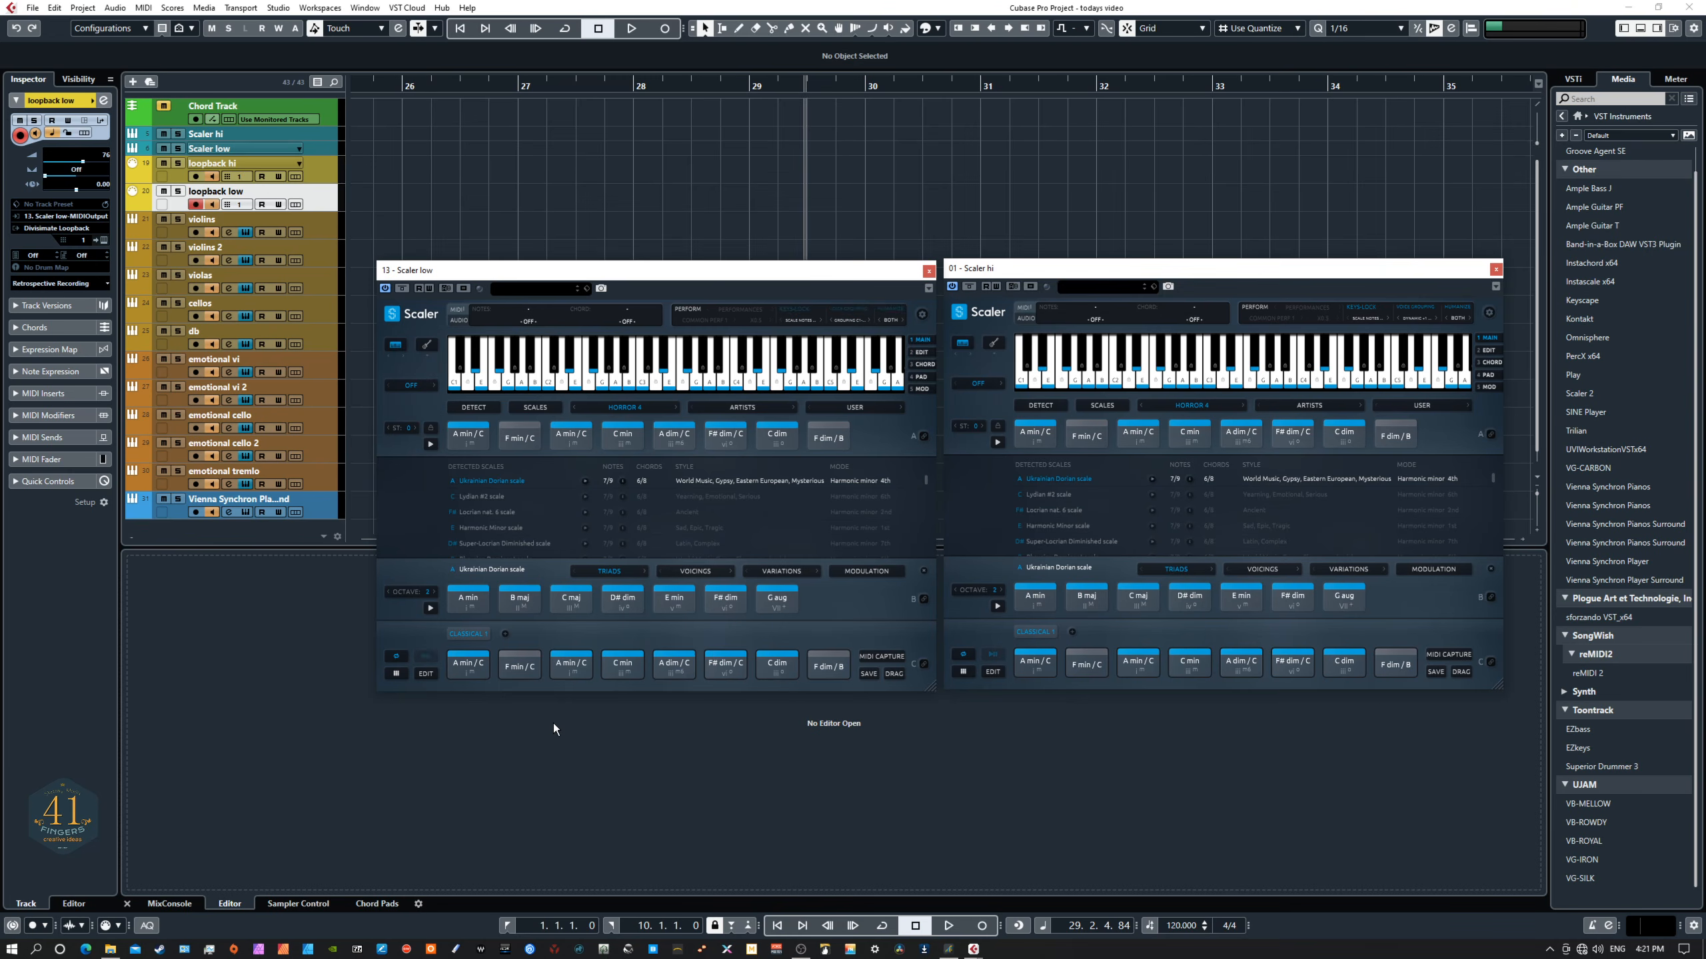
- Play the project to hear the Horror 4 progression, then stop playback
{"action": "key", "text": "space"}
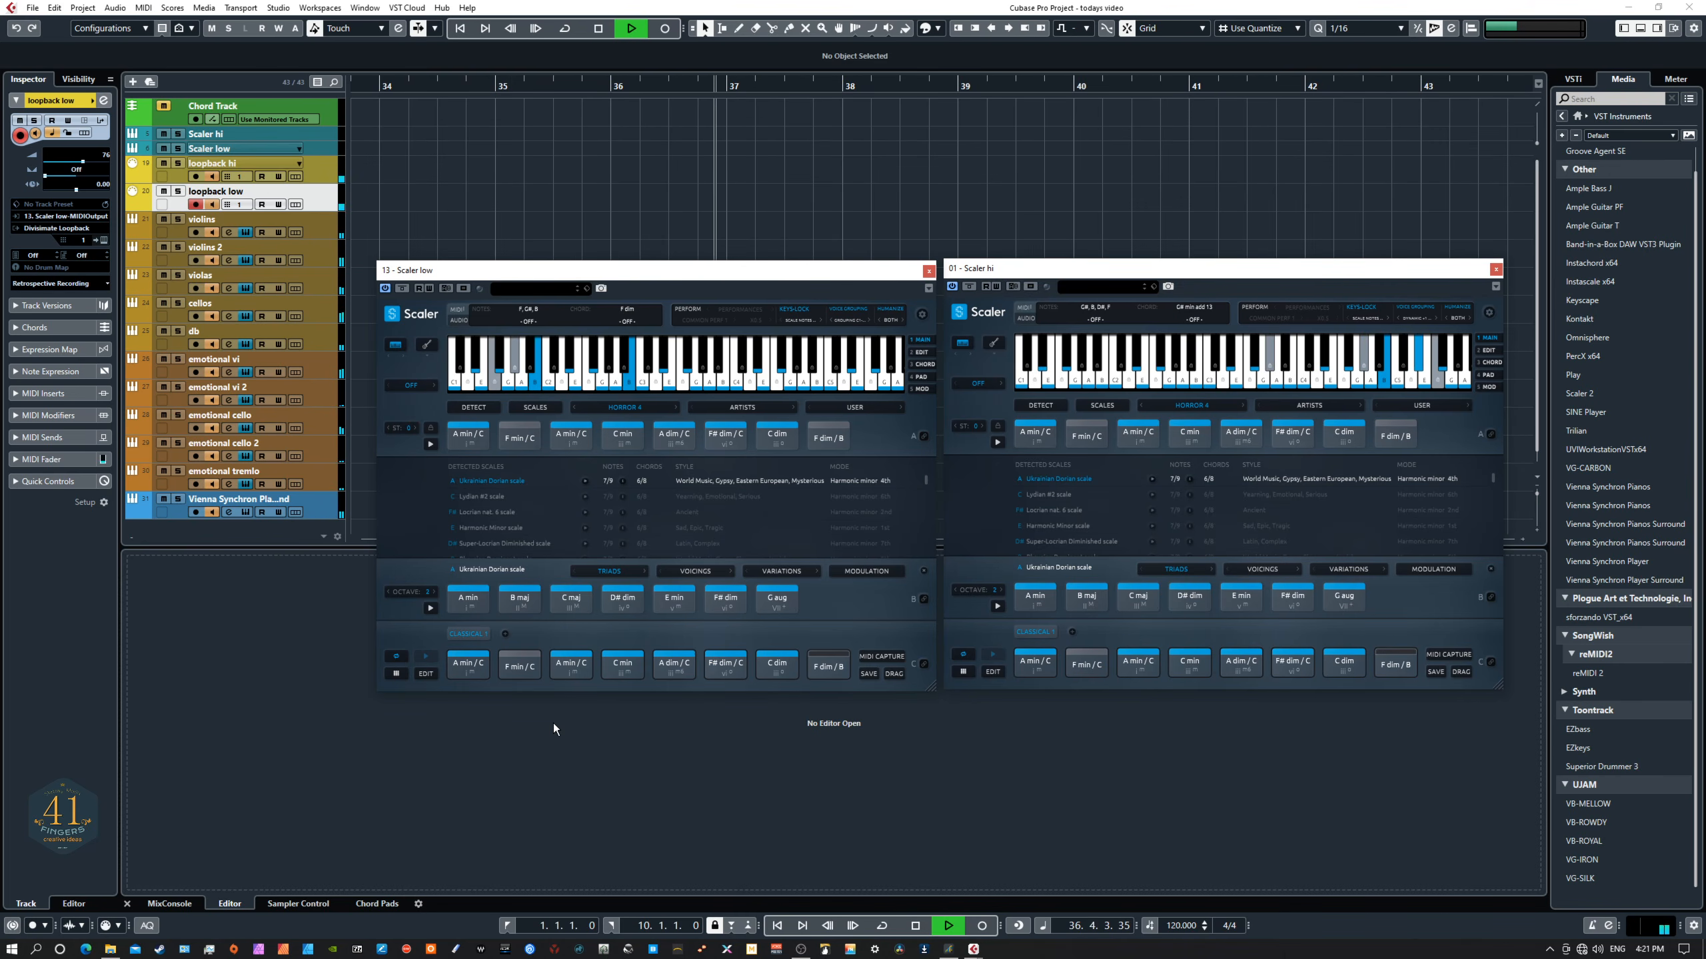
{"action": "key", "text": "space"}
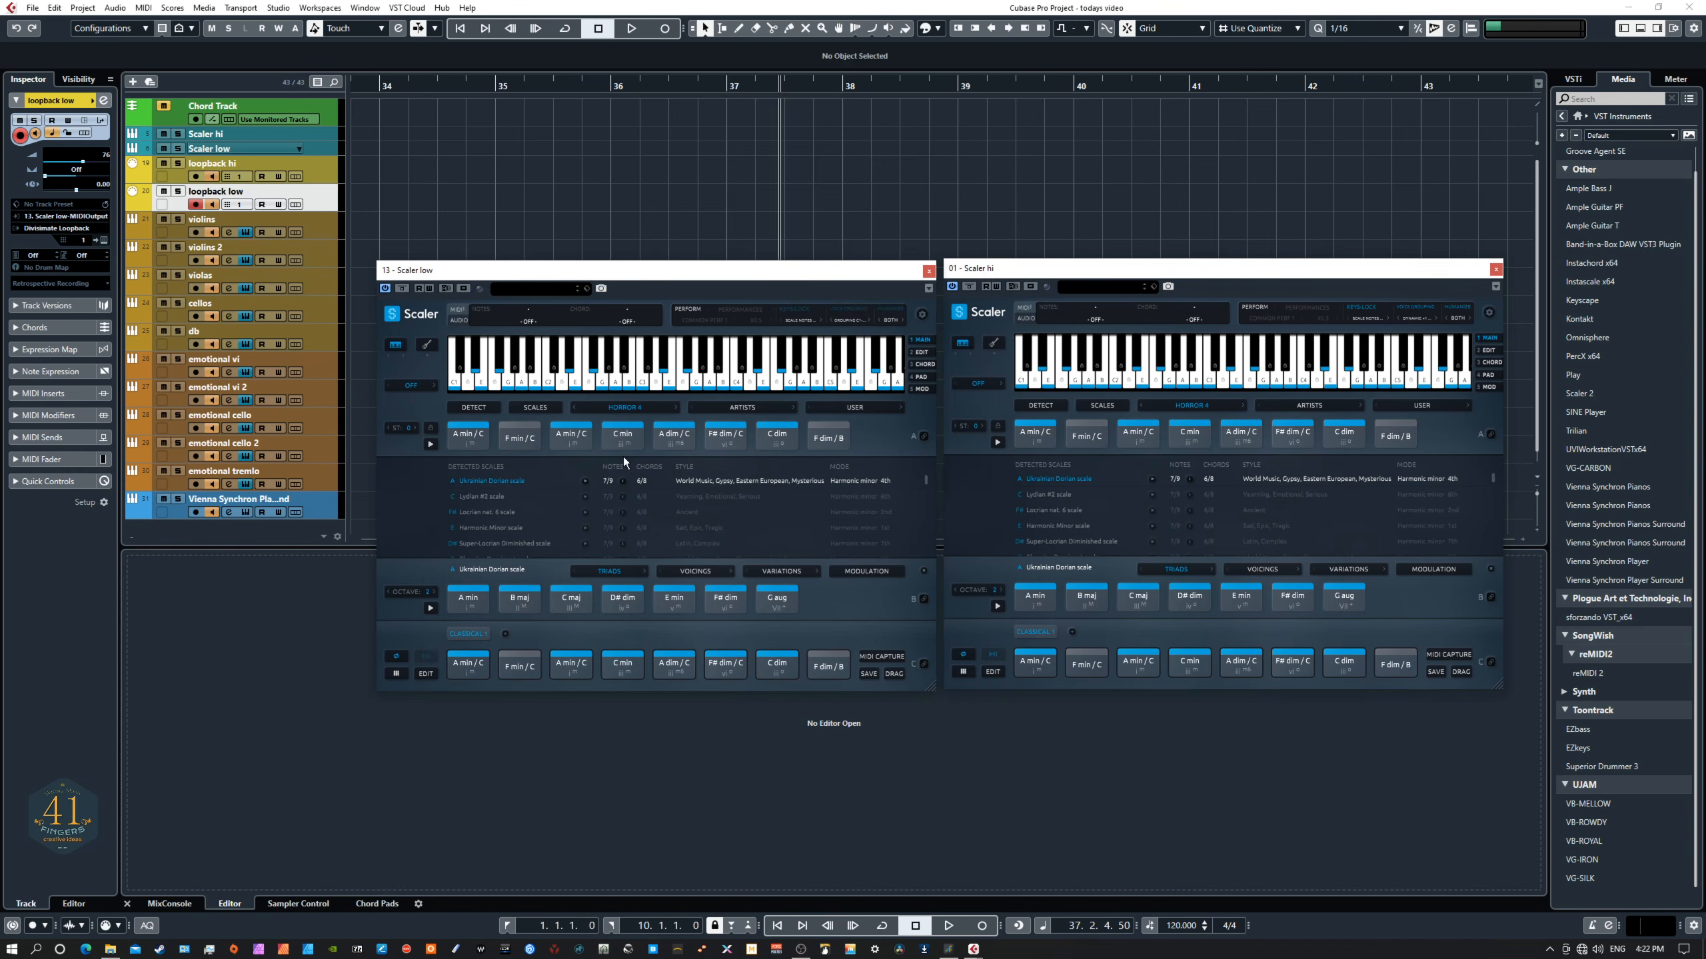
- Load the Cinematic Suspense 1 chord set in the Scaler low instance
{"action": "left_click", "coordinate": [615, 405]}
{"action": "mouse_move", "coordinate": [641, 490]}
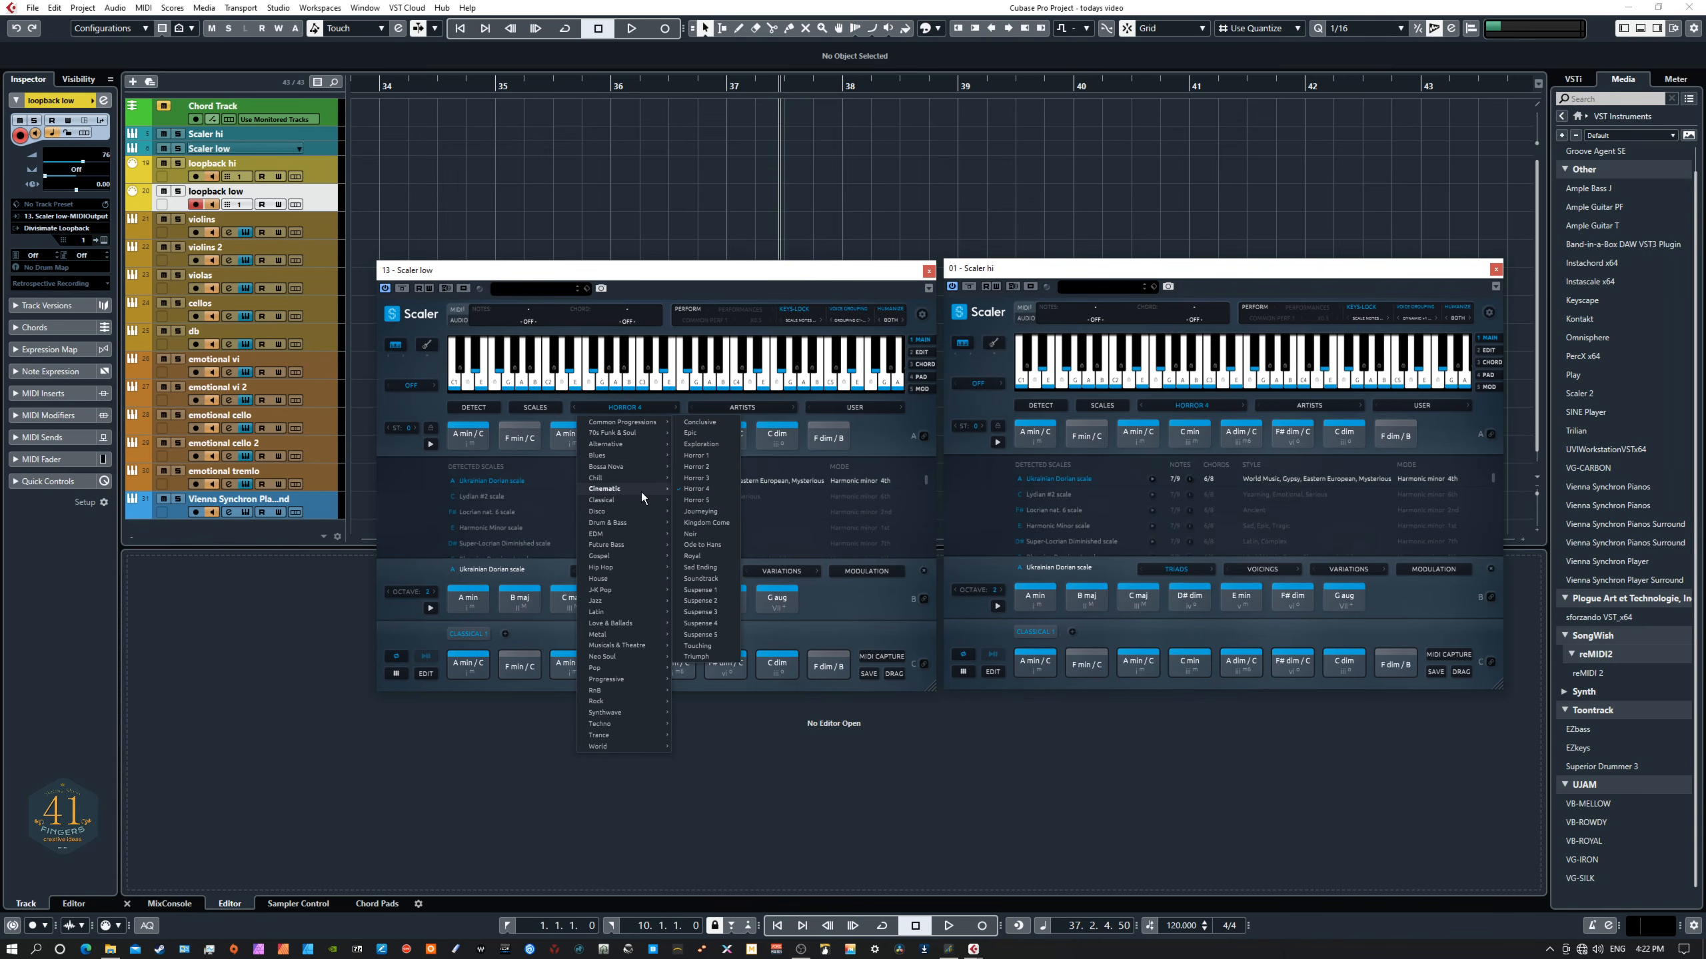
{"action": "left_click", "coordinate": [700, 589]}
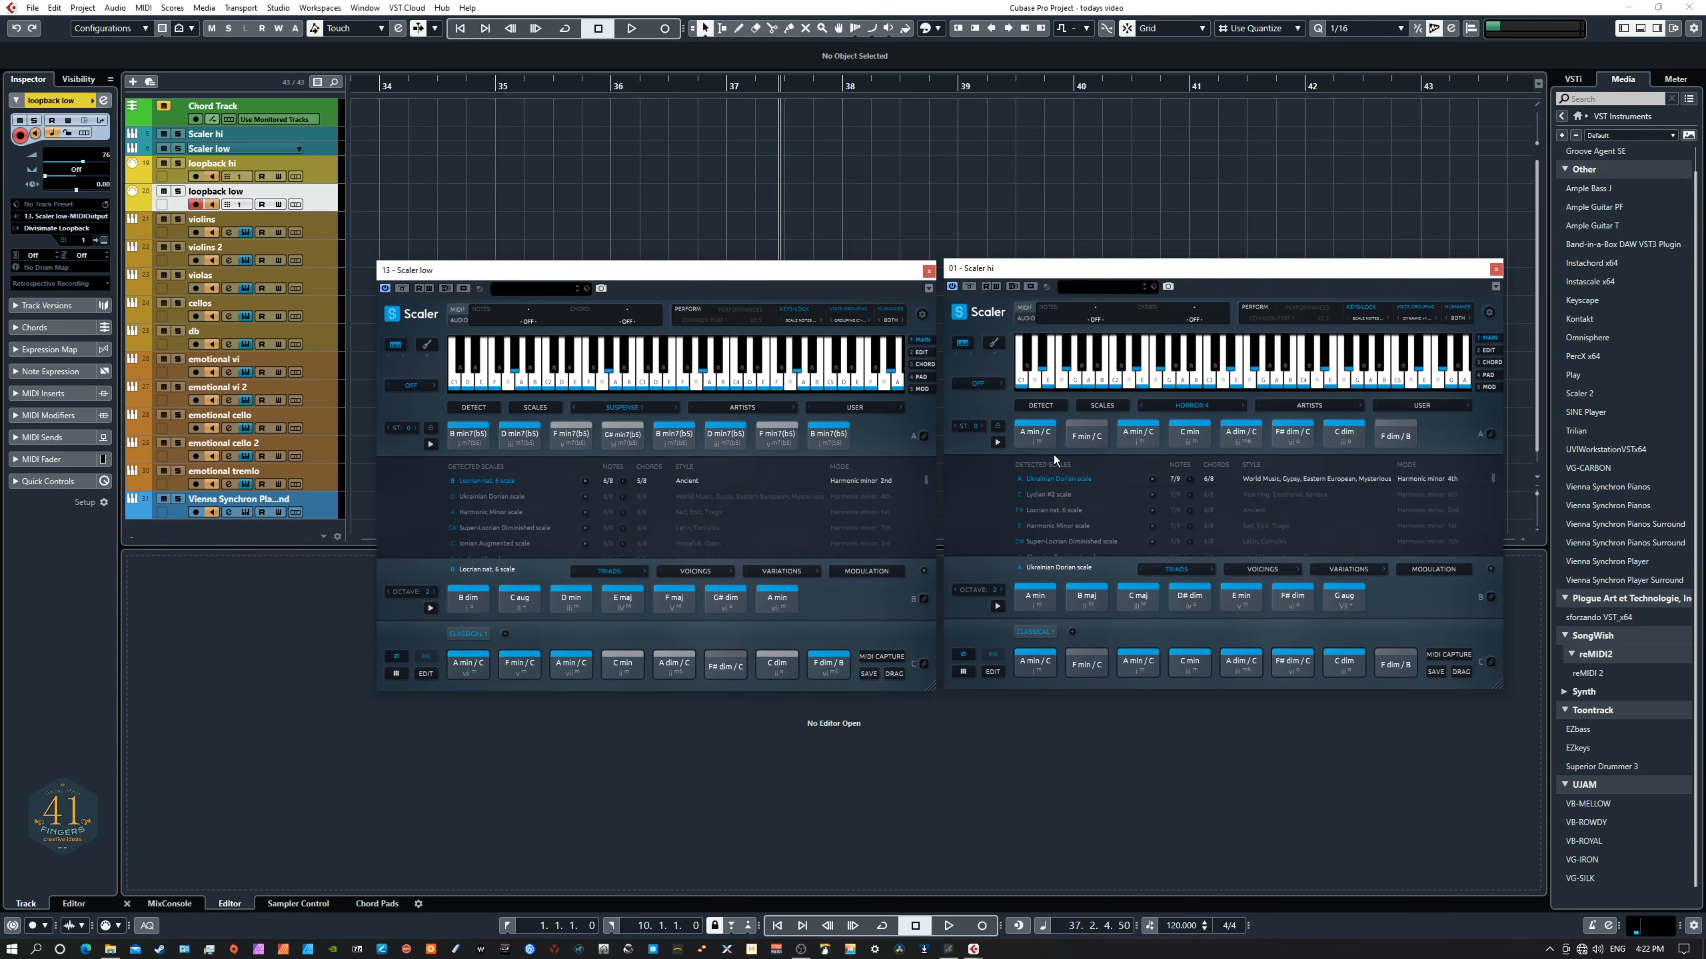
- Load the Cinematic Suspense 1 chord set in the Scaler hi instance
{"action": "left_click", "coordinate": [1165, 402]}
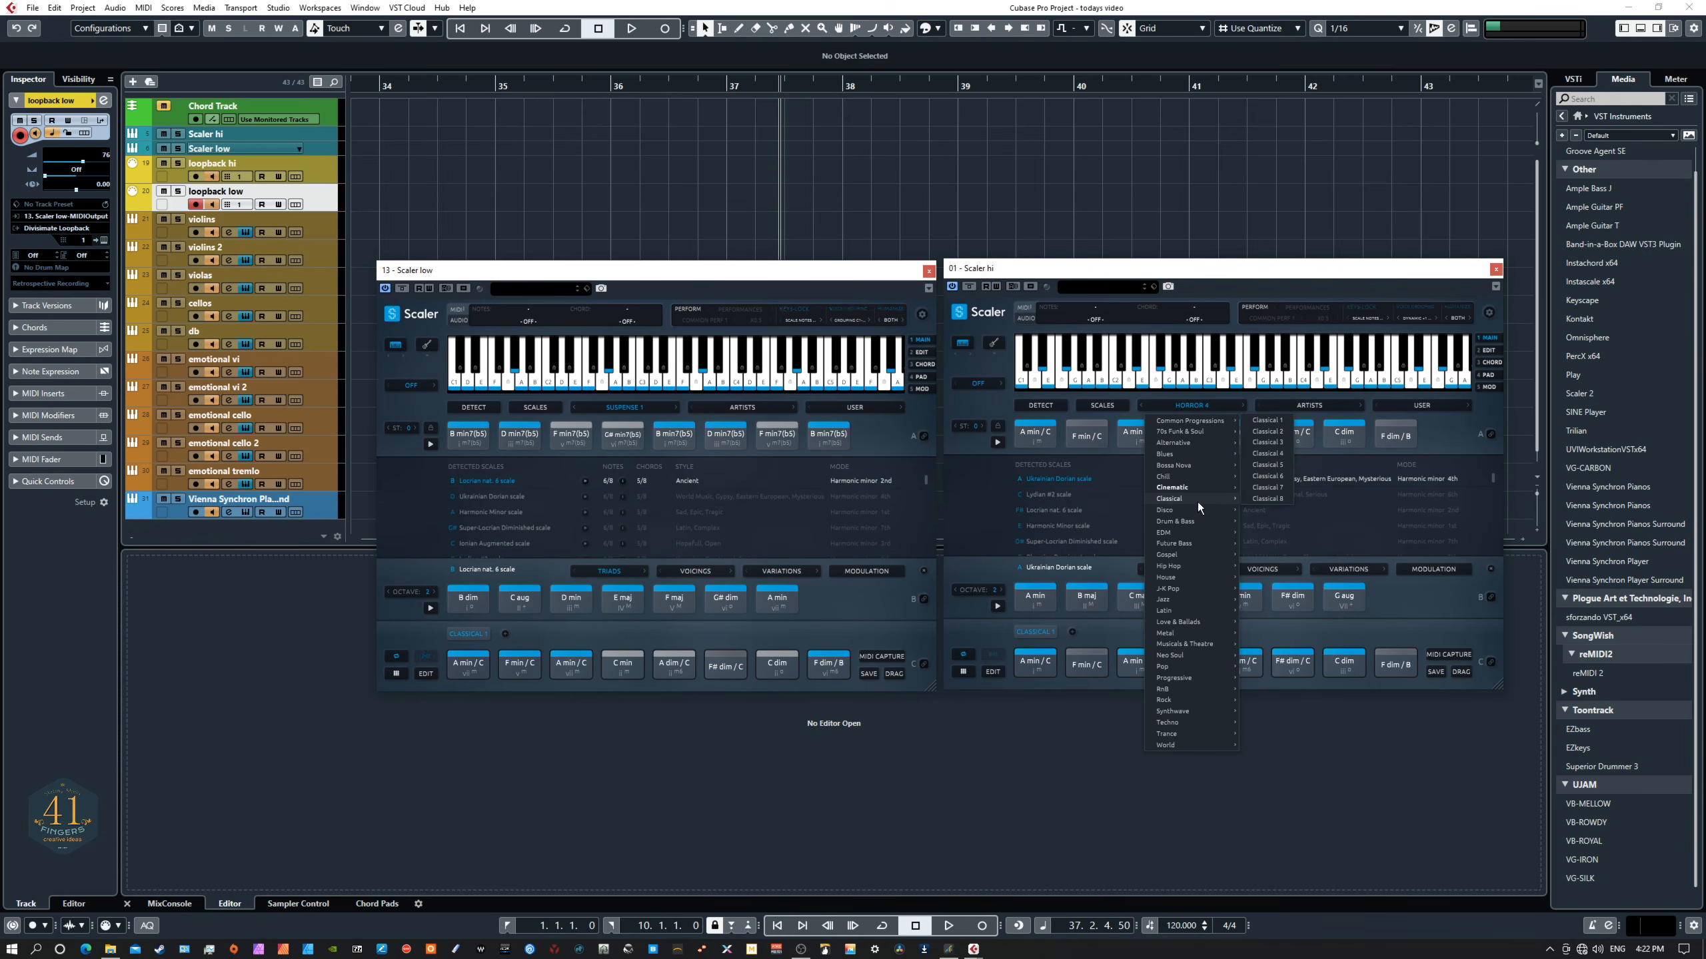
{"action": "mouse_move", "coordinate": [1210, 487]}
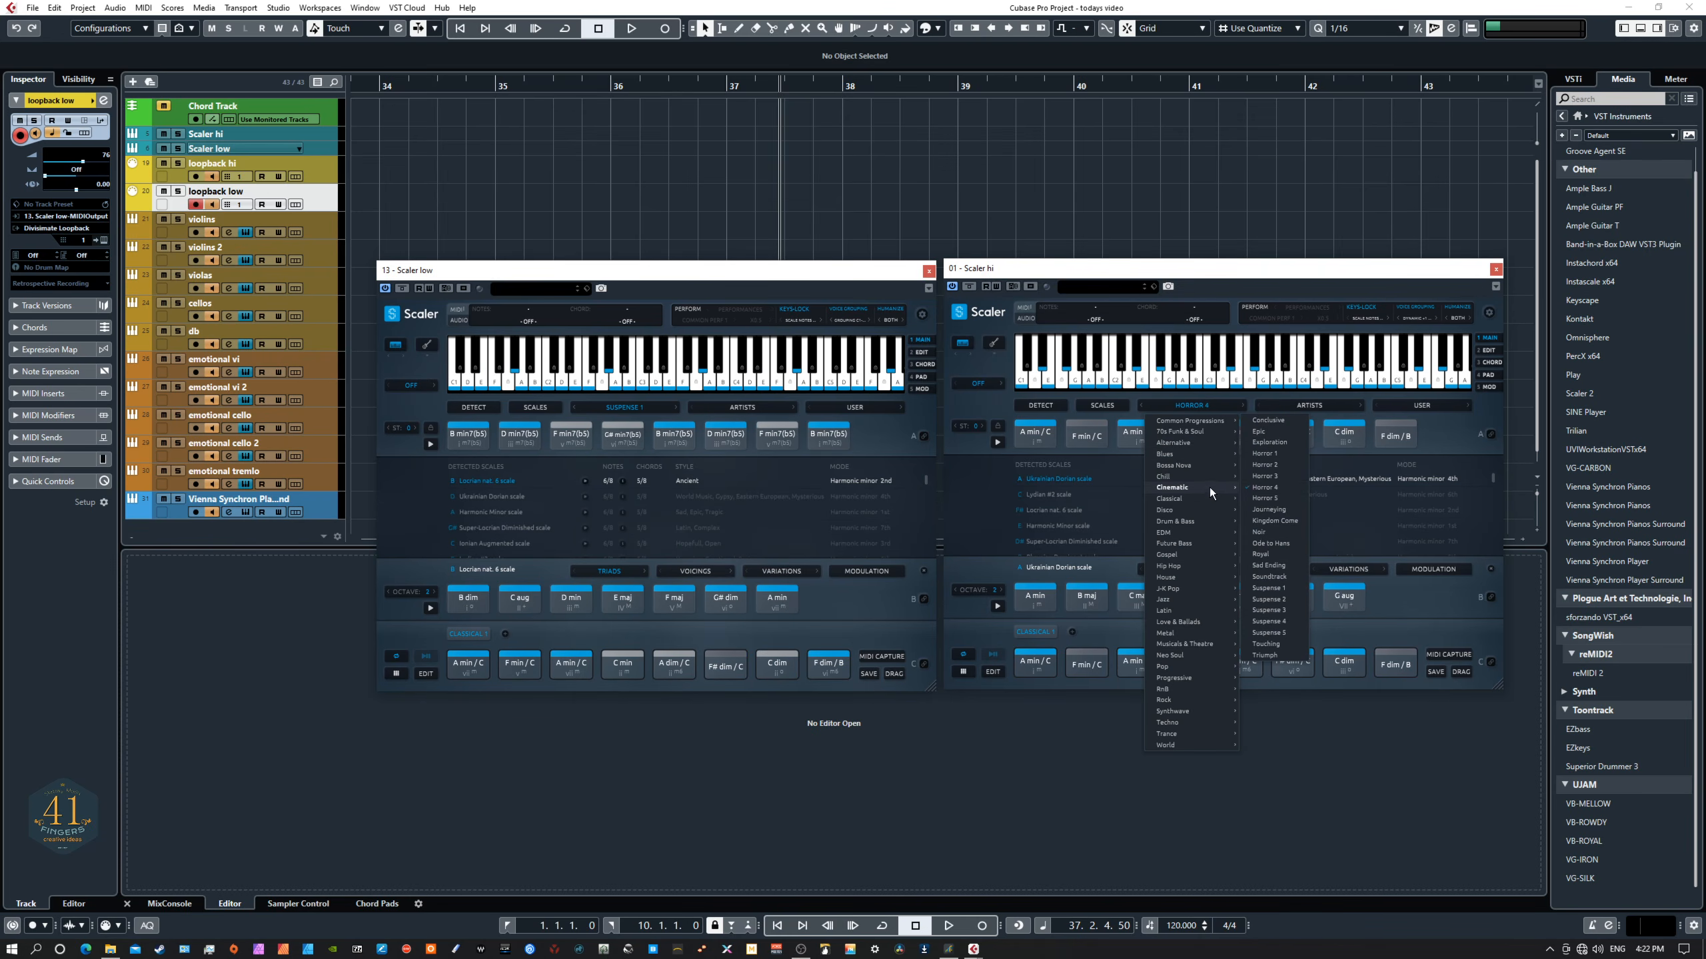
{"action": "left_click", "coordinate": [1267, 589]}
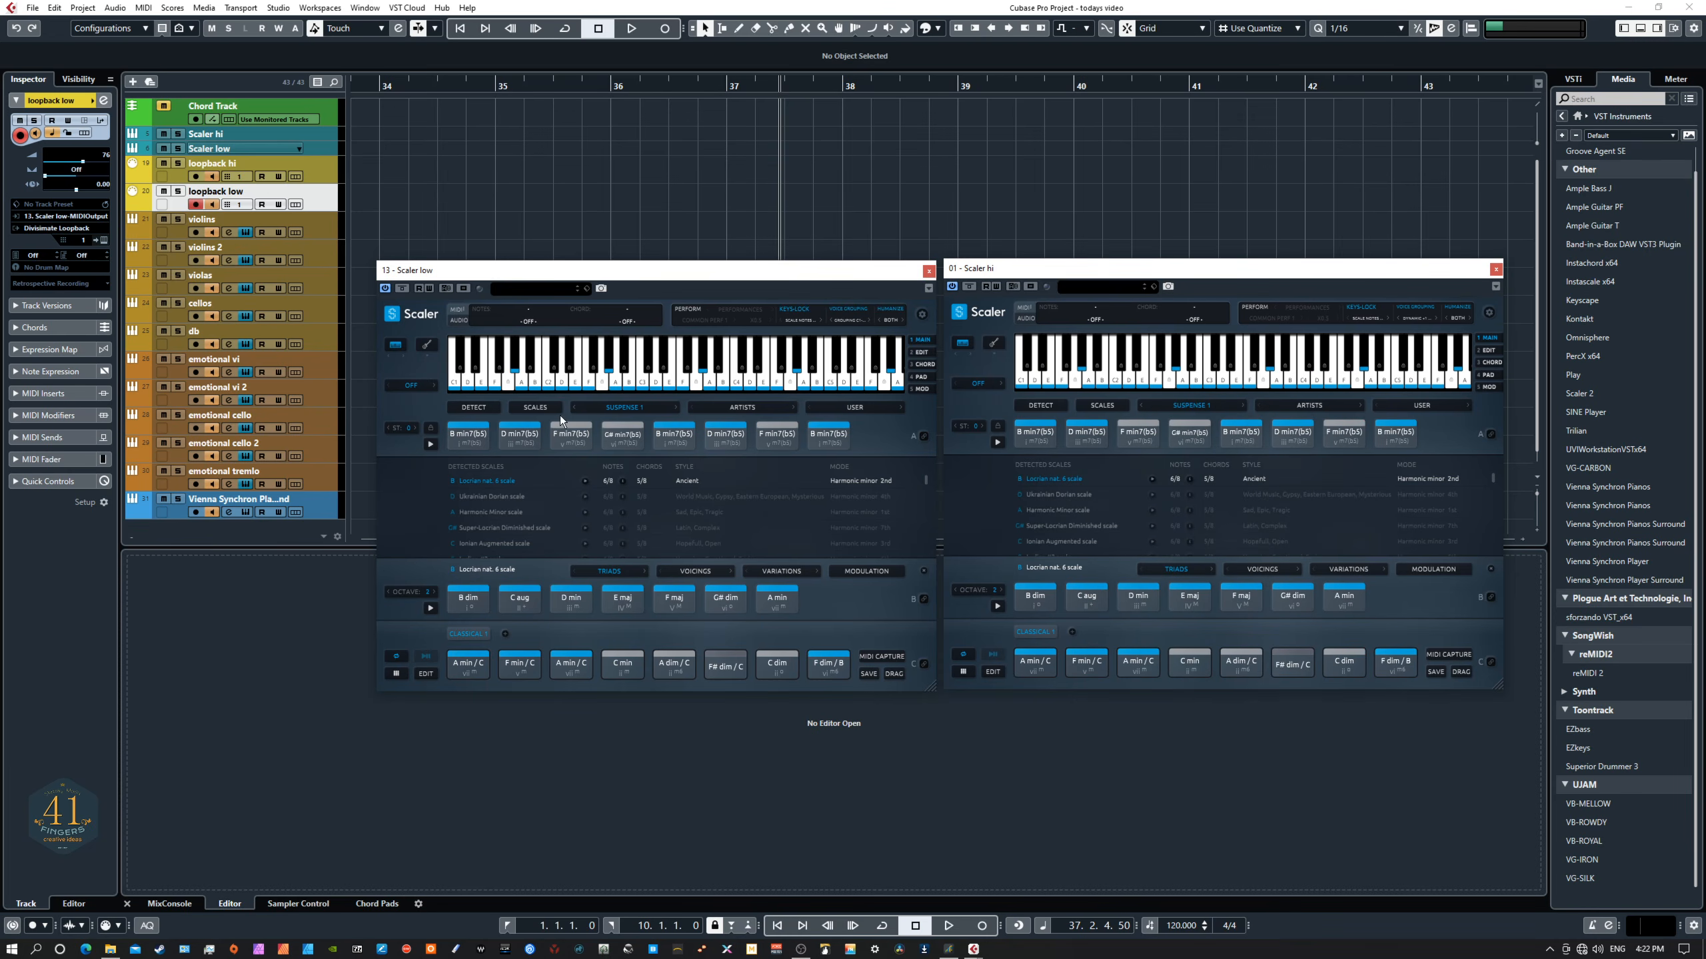
- Copy the Suspense 1 chord rows into the patterns of both the Scaler low and Scaler hi instances
{"action": "left_click", "coordinate": [456, 425]}
{"action": "left_click_drag", "start_coordinate": [443, 429], "coordinate": [479, 664]}
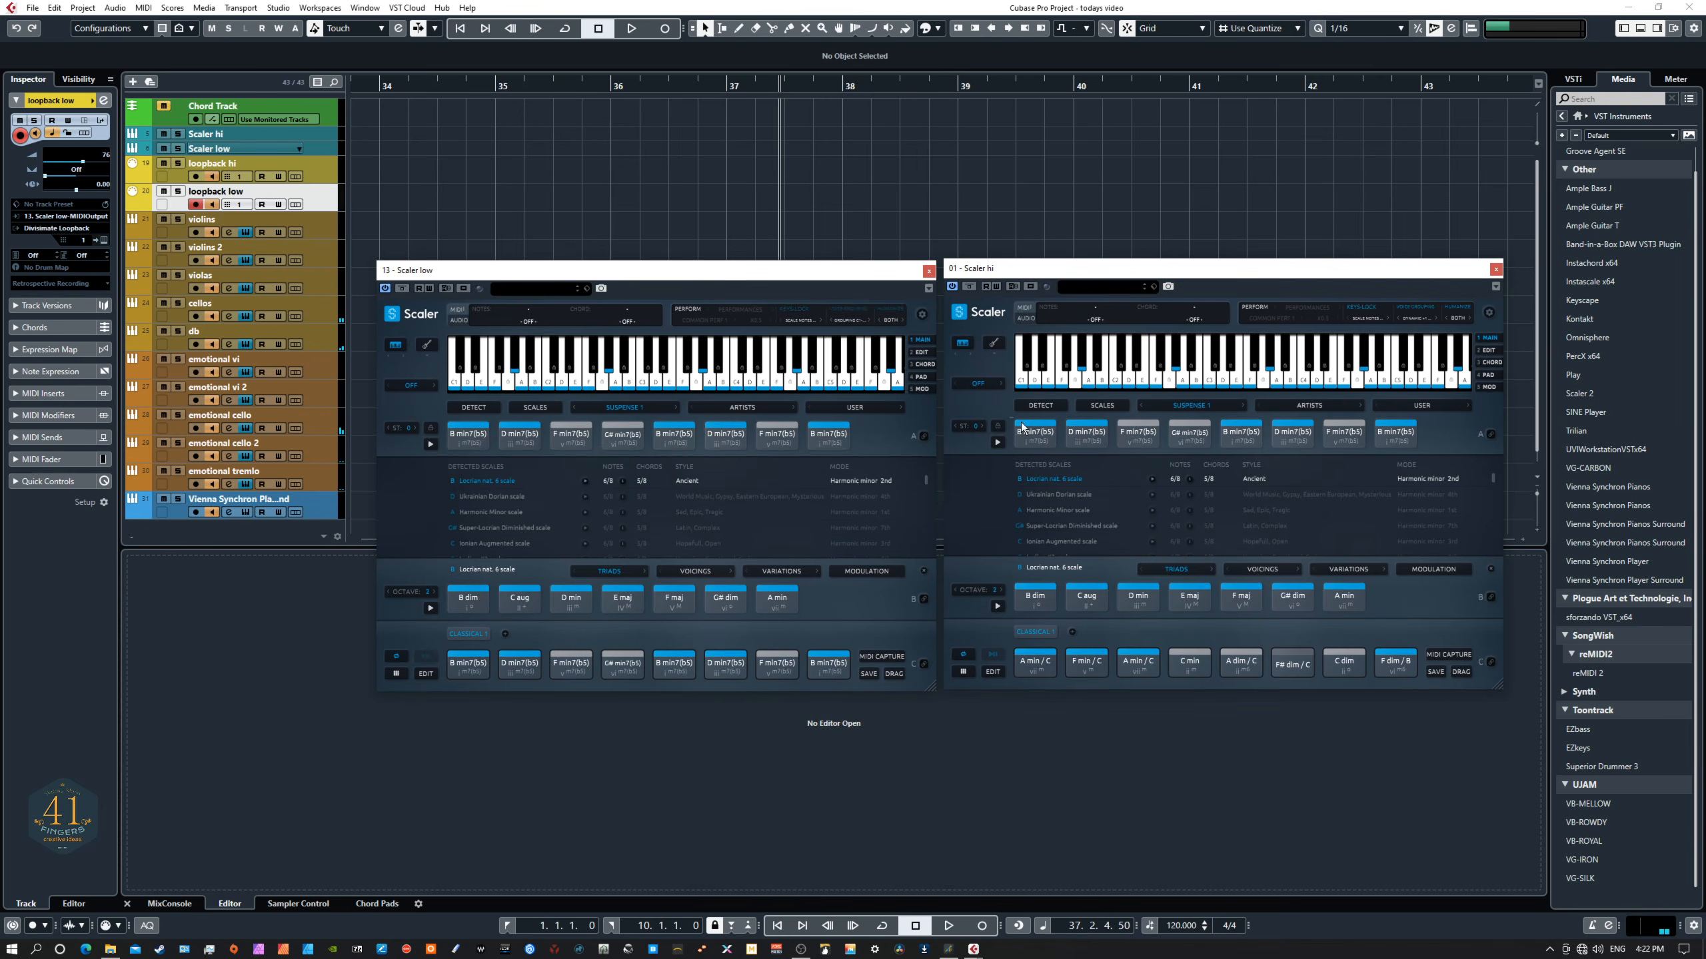
{"action": "left_click_drag", "start_coordinate": [1020, 423], "coordinate": [1039, 664]}
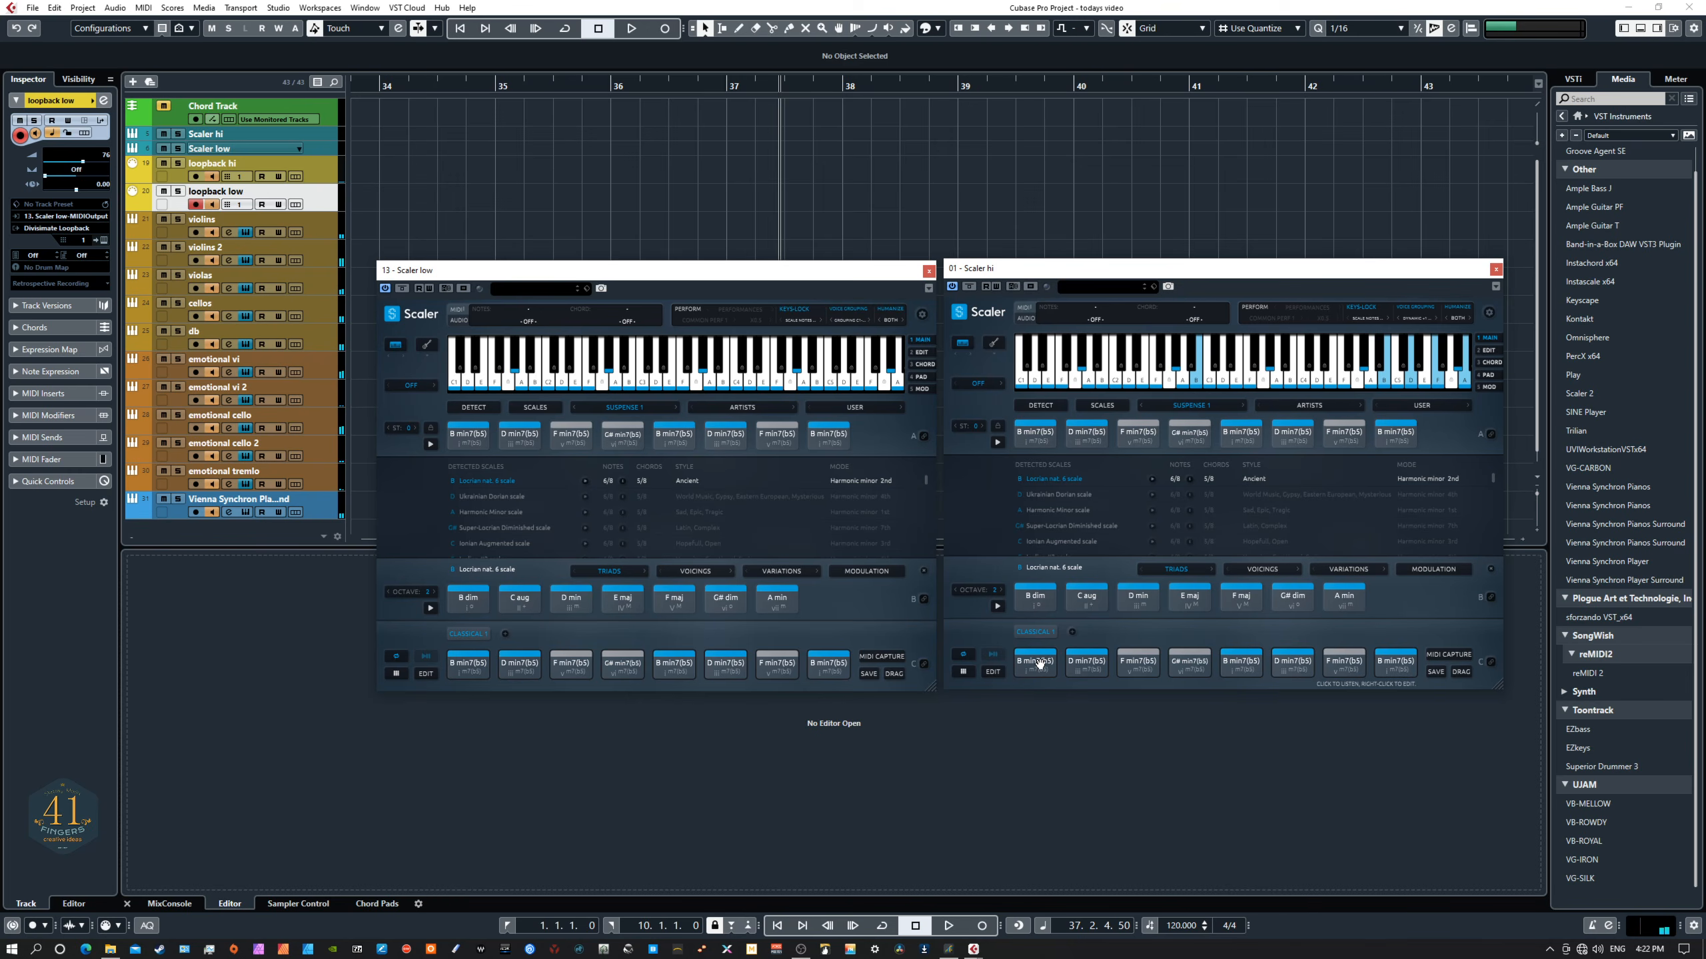
- Play the project briefly to audition the Suspense 1 progression, then stop playback
{"action": "key", "text": "space"}
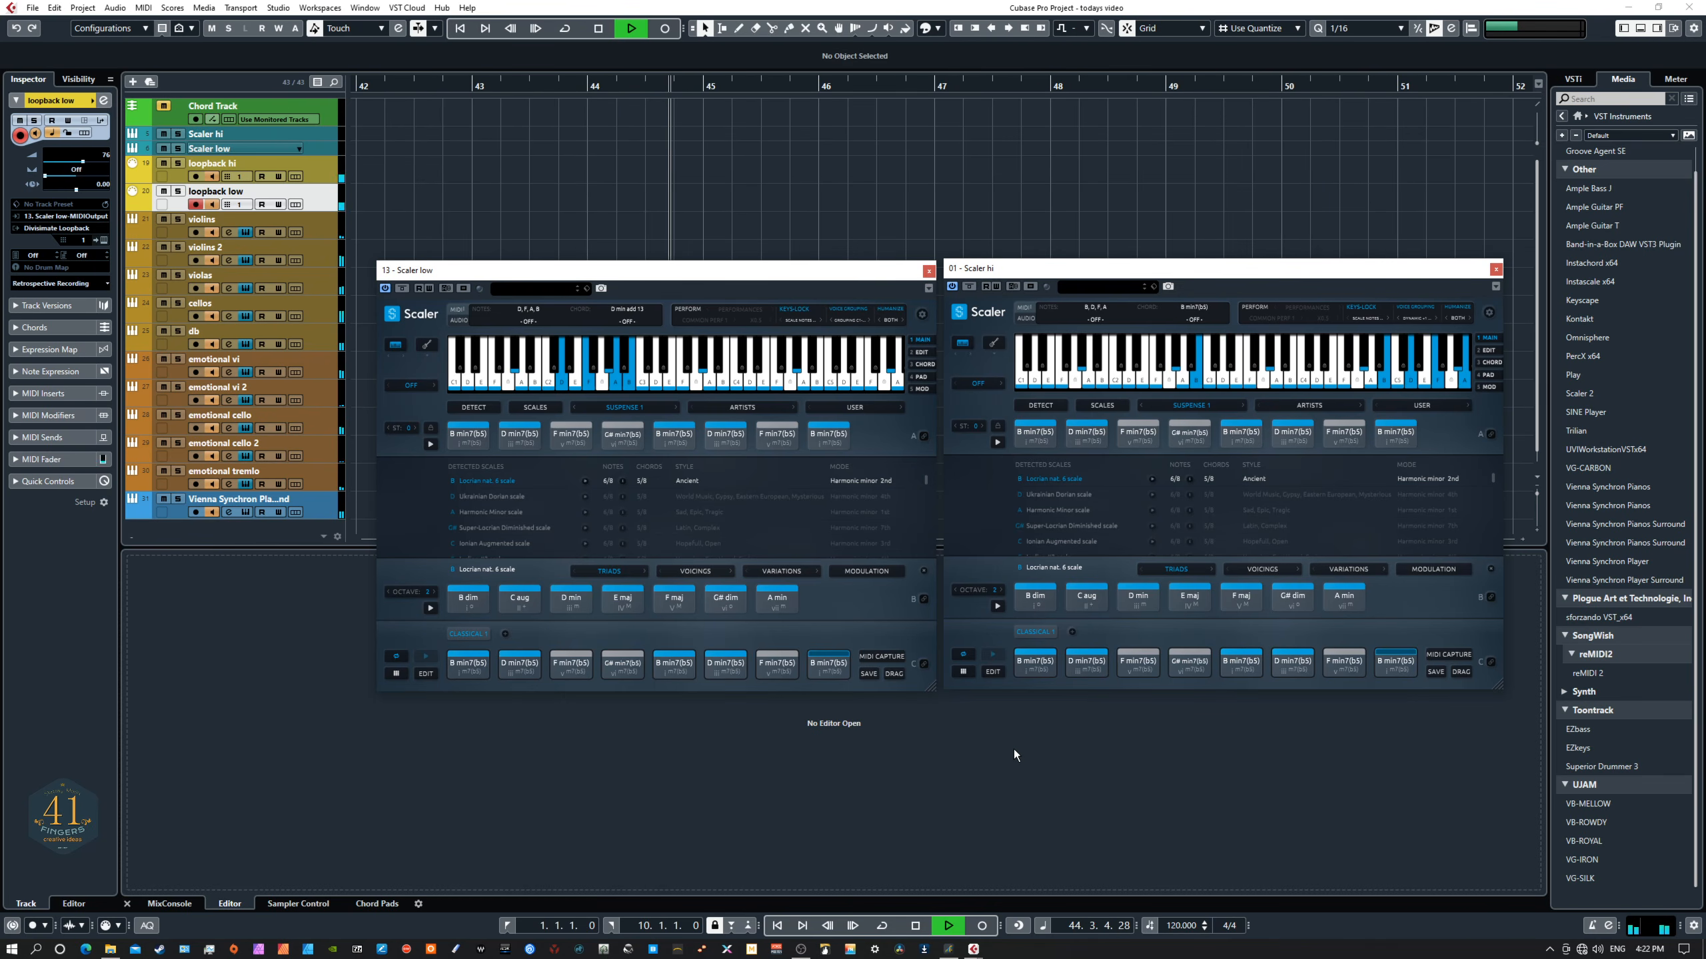
{"action": "key", "text": "space"}
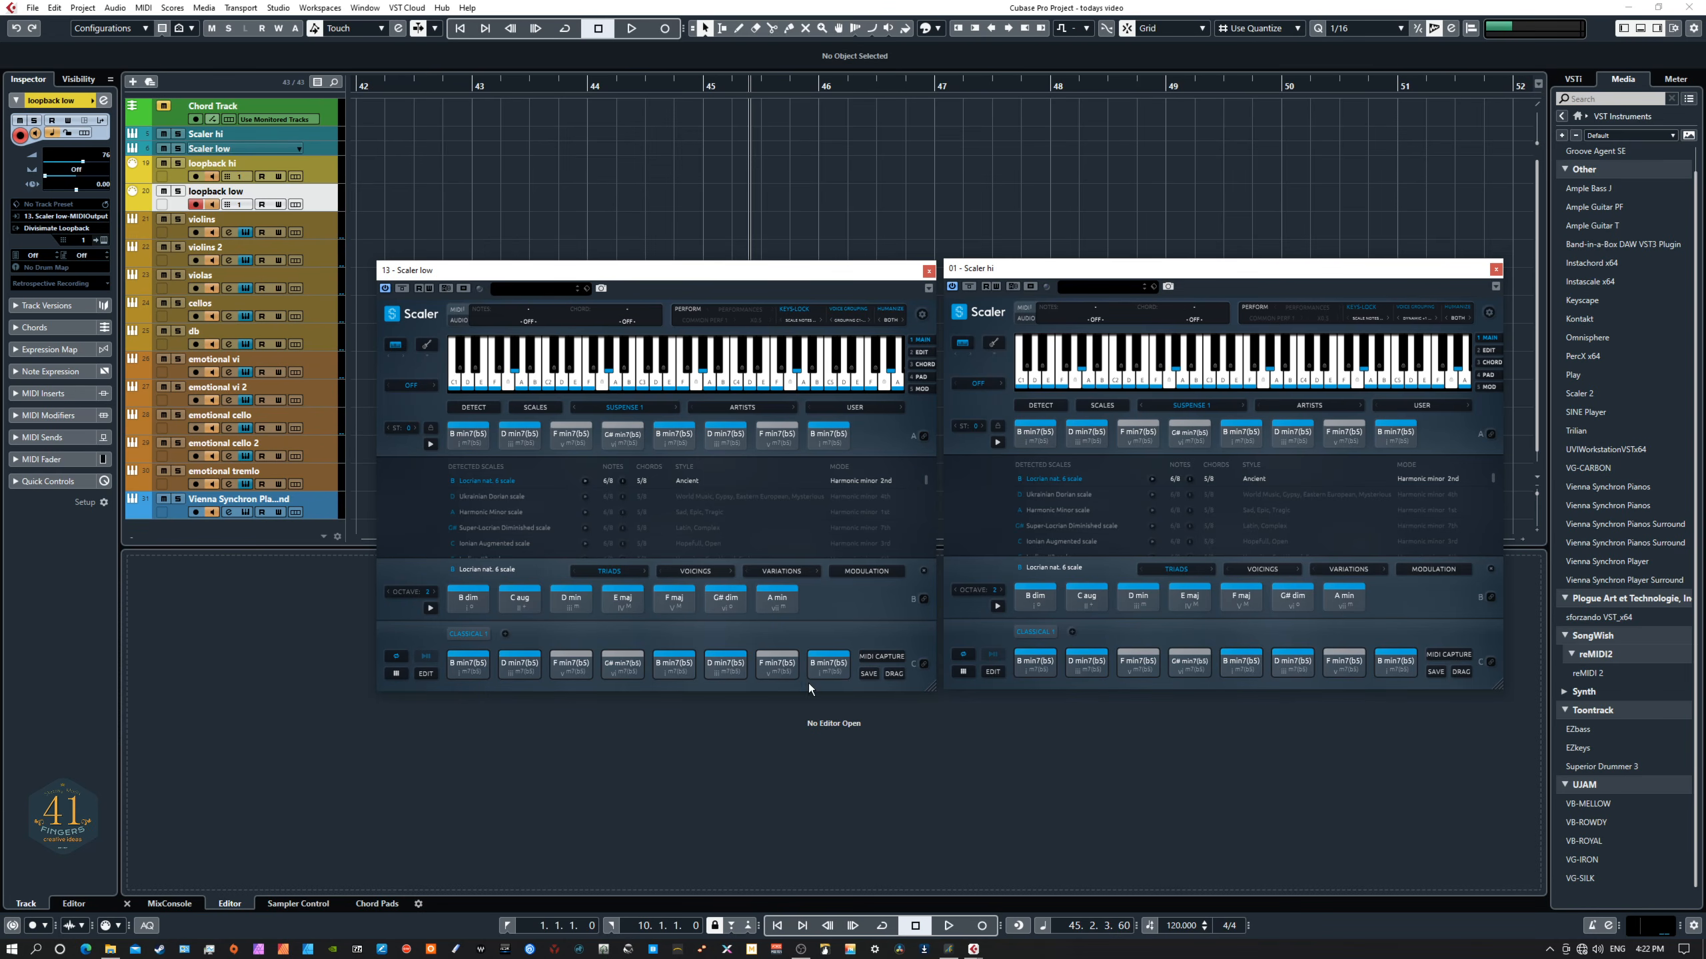
{"action": "left_click", "coordinate": [646, 406]}
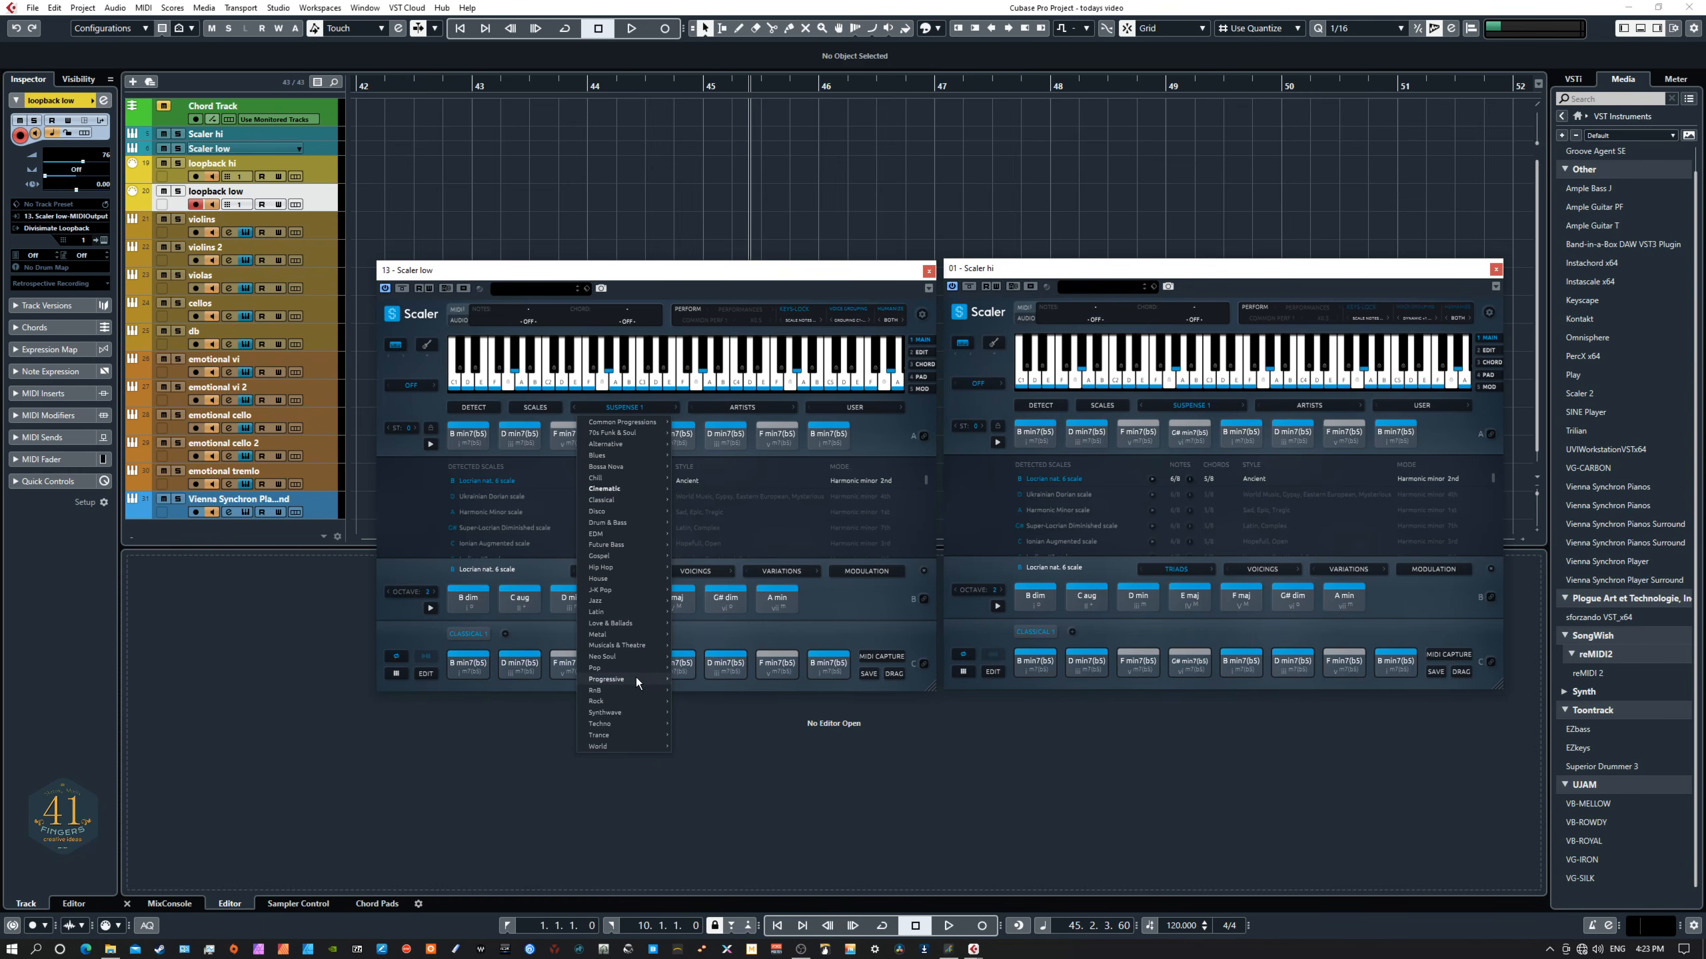
{"action": "mouse_move", "coordinate": [627, 488]}
{"action": "left_click", "coordinate": [729, 757]}
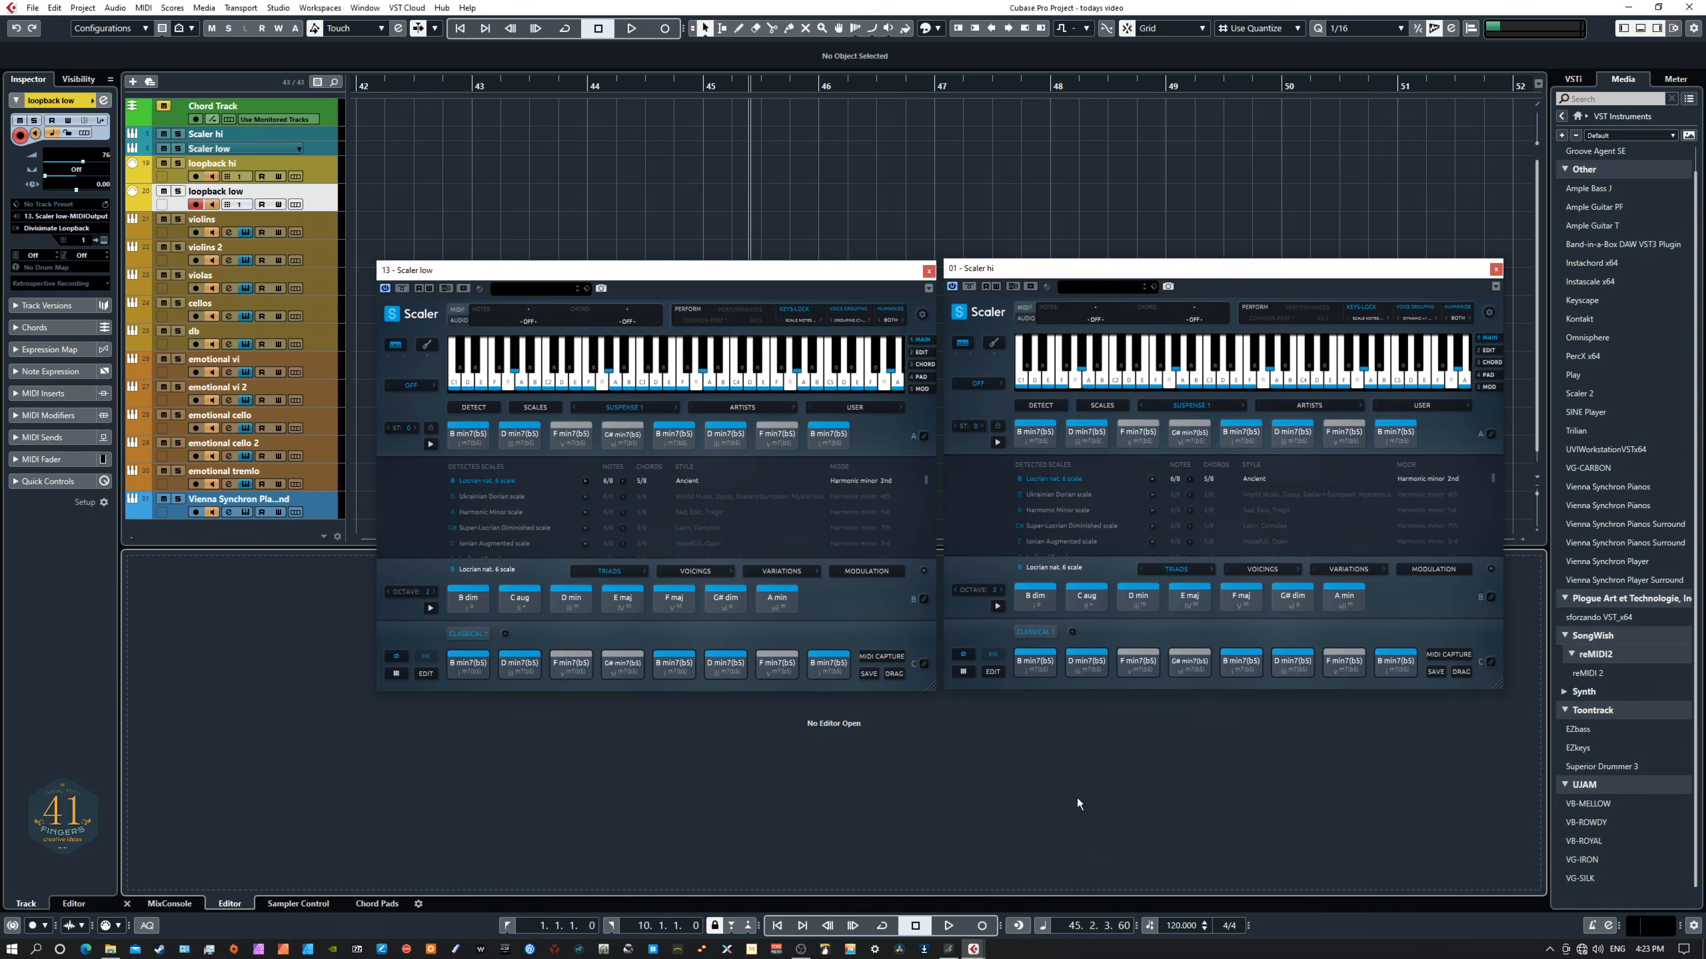
- Return to the project start and play the Suspense 1 progression, then stop playback
{"action": "key", "text": "Home"}
{"action": "key", "text": "space"}
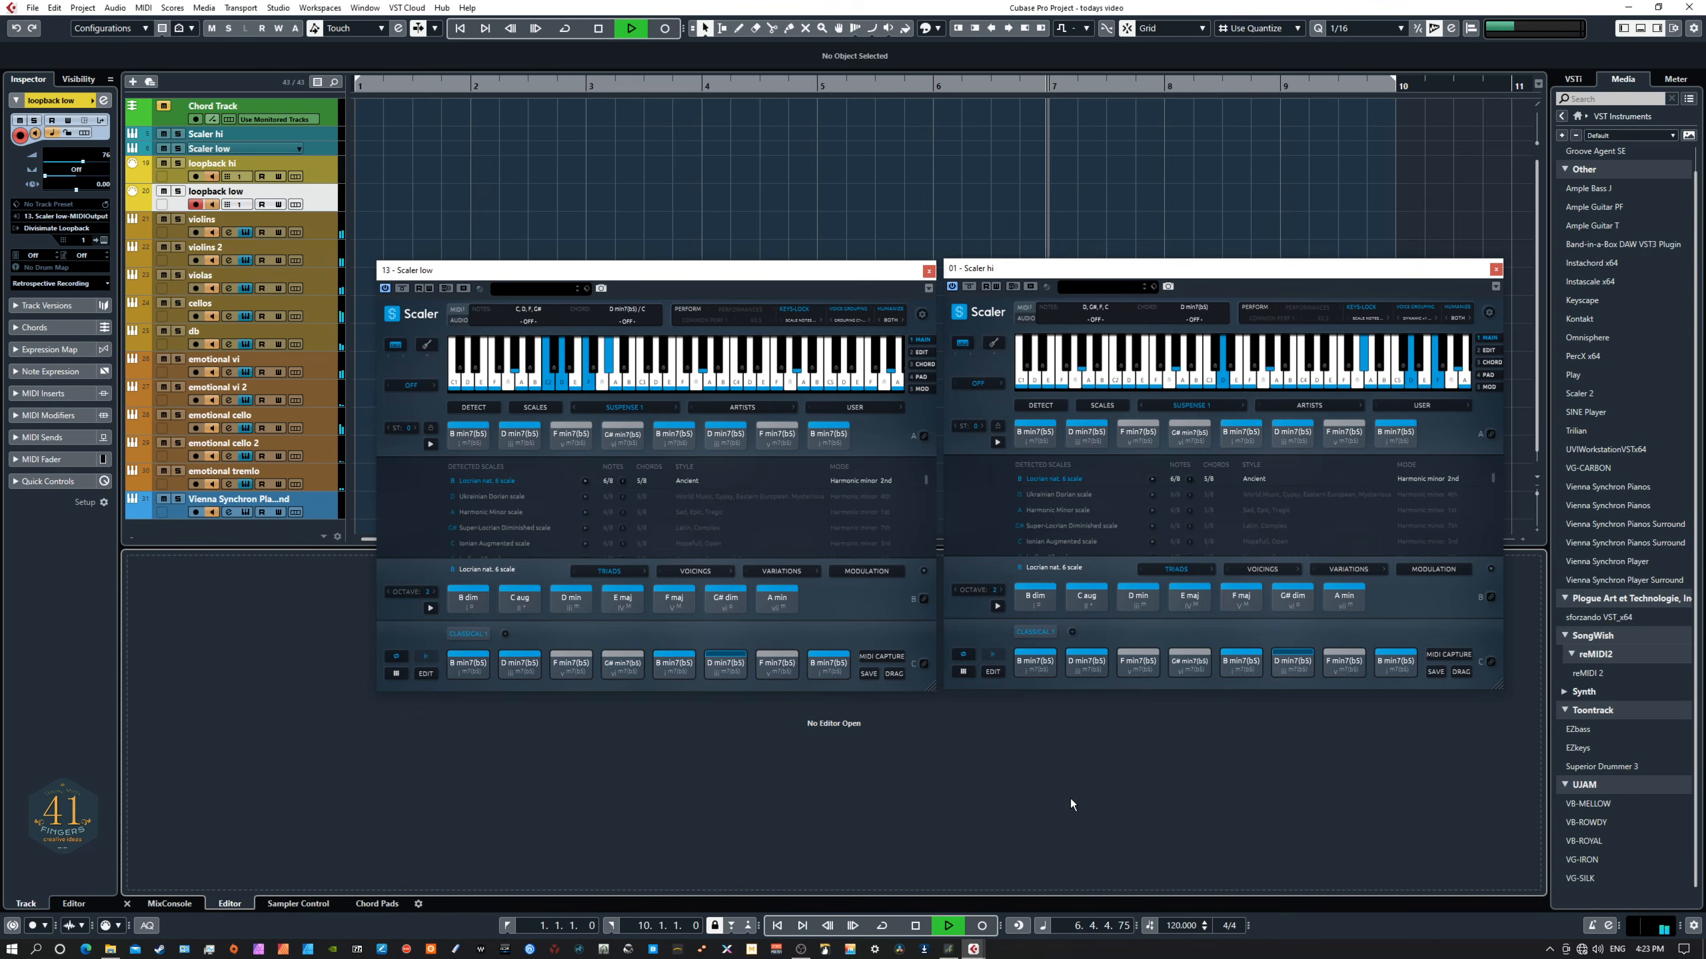
{"action": "key", "text": "space"}
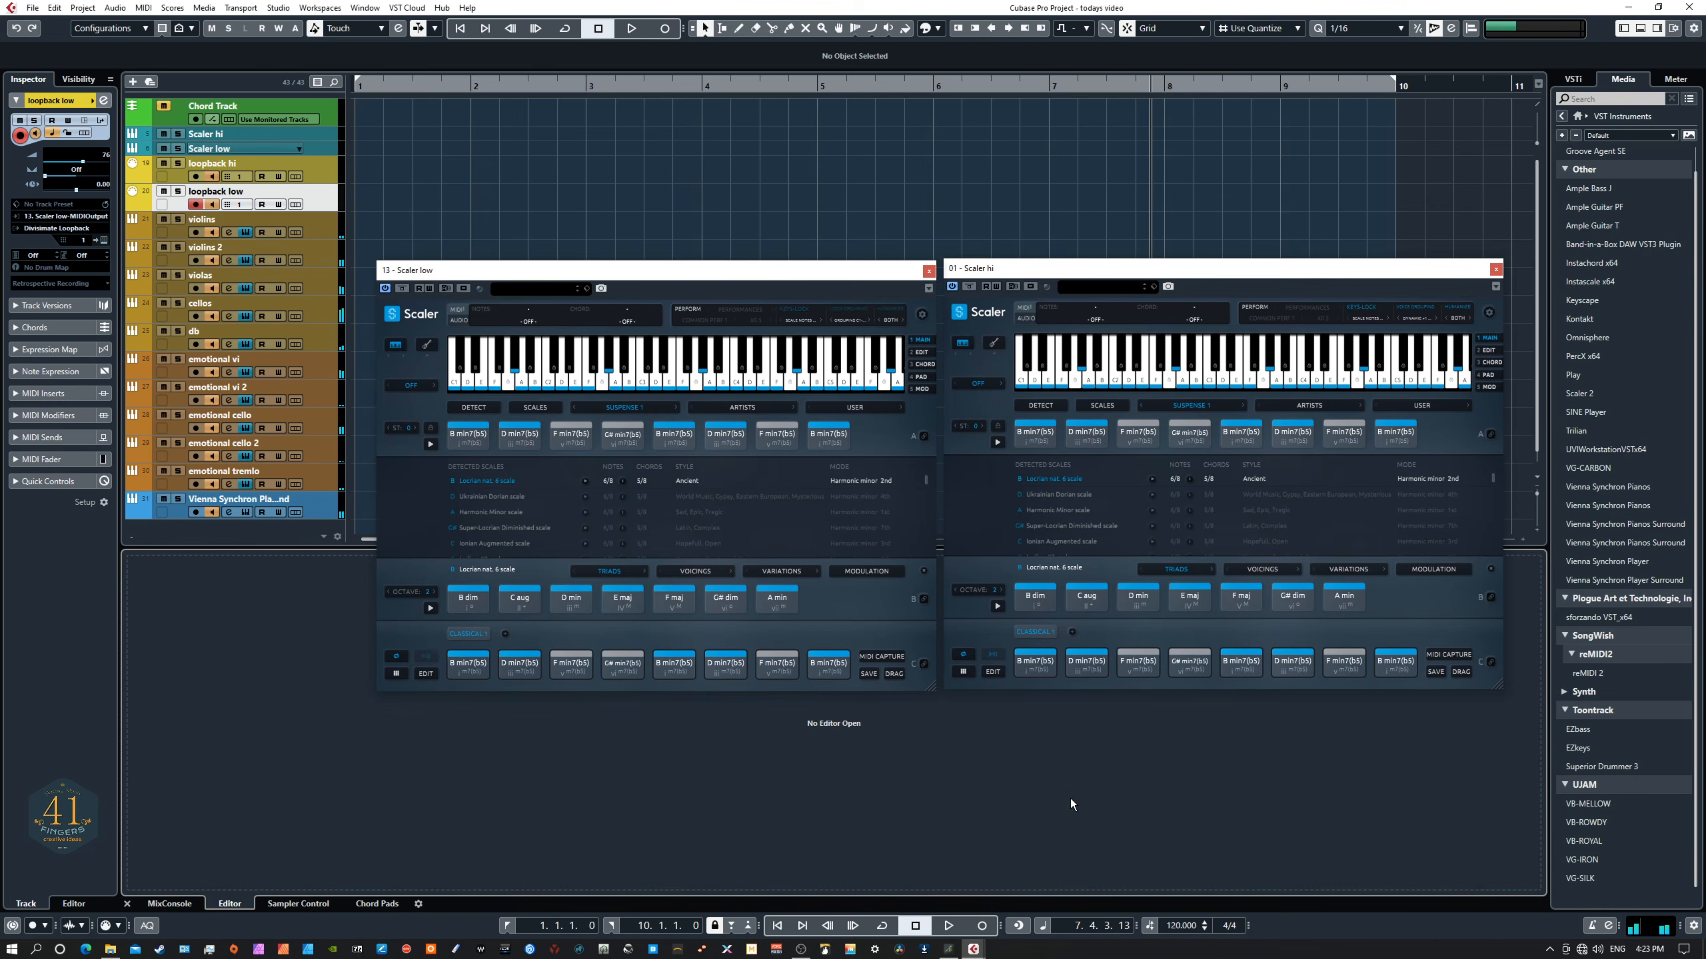